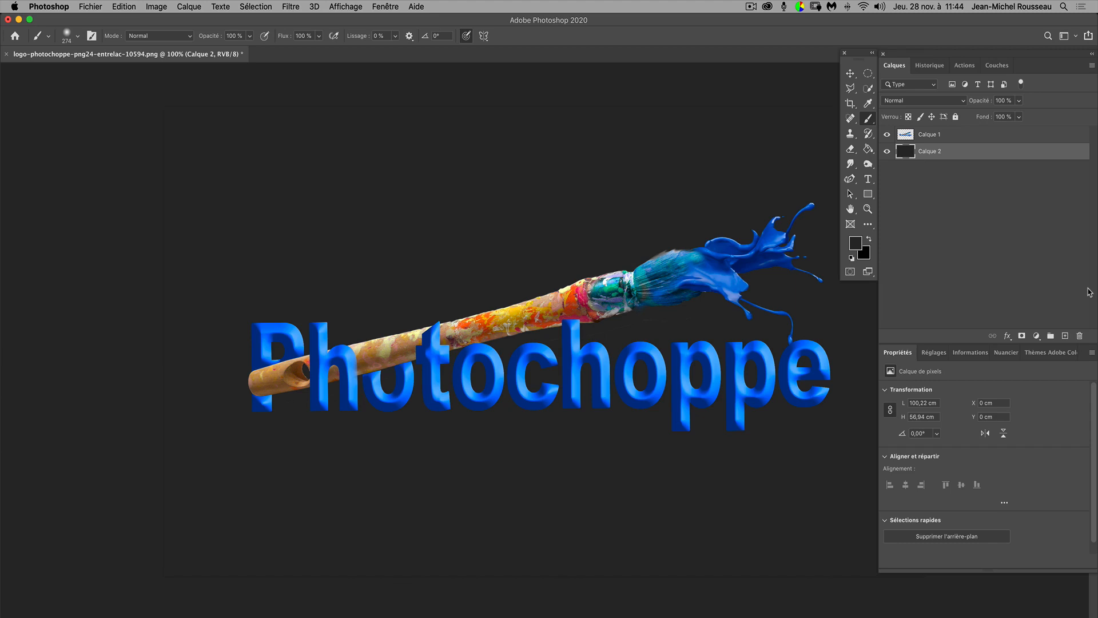
# - Open the recent file "lamera dijon oct 2015 v4 42542" from the home screen
pyautogui.click(14, 37)
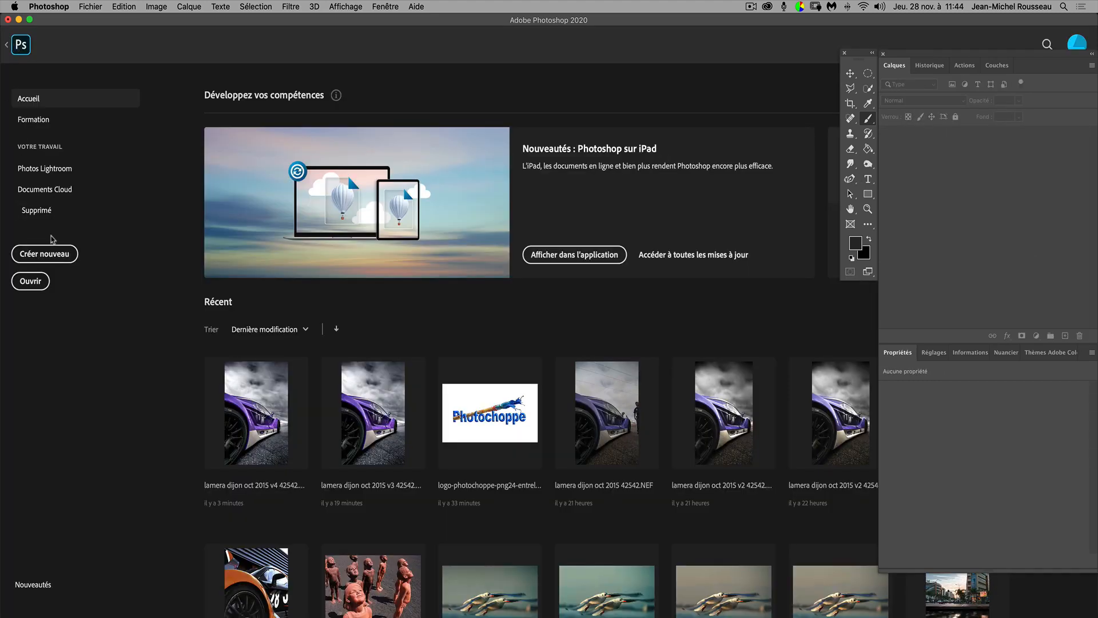
pyautogui.click(252, 458)
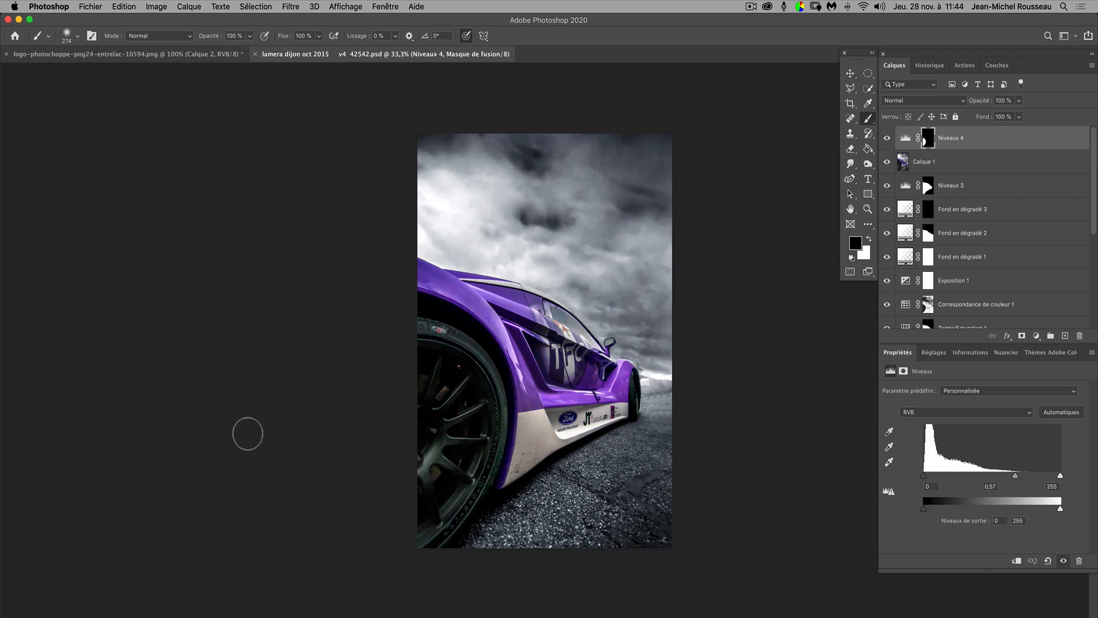
# - Compare the original Arrière-plan photo with the retouched version by isolating that layer and restoring all the others
pyautogui.scroll(-5, 1054, 313)
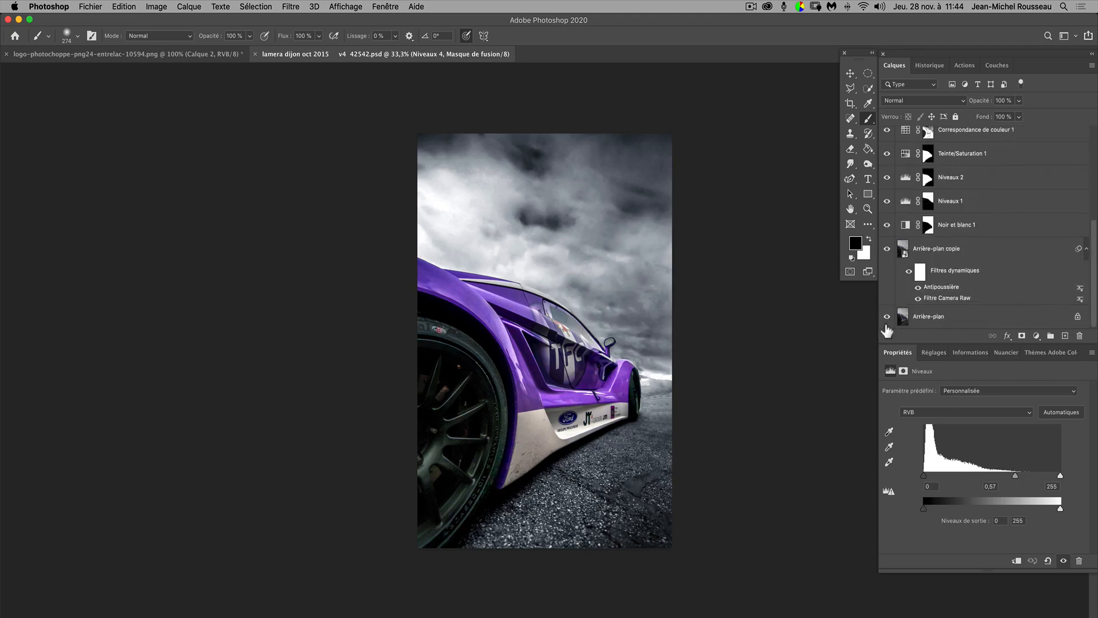
pyautogui.keyDown('alt'); pyautogui.click(887, 318); pyautogui.keyUp('alt')
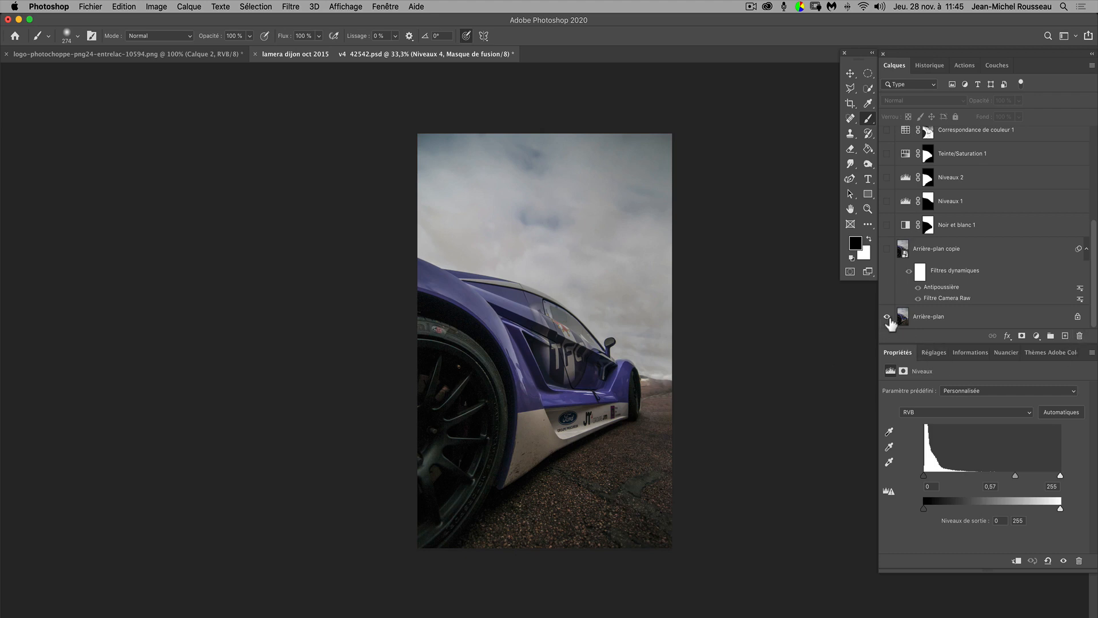
pyautogui.keyDown('alt'); pyautogui.click(887, 317); pyautogui.keyUp('alt')
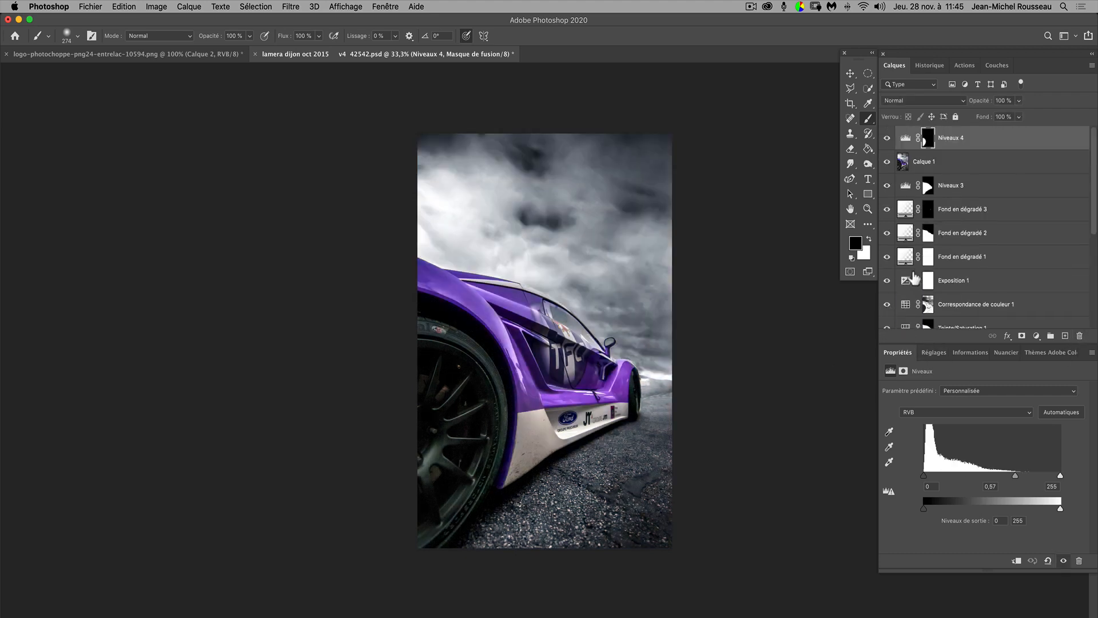
pyautogui.scroll(5, 927, 263)
# - Flatten the car image and duplicate the resulting background onto a new layer
pyautogui.click(180, 7)
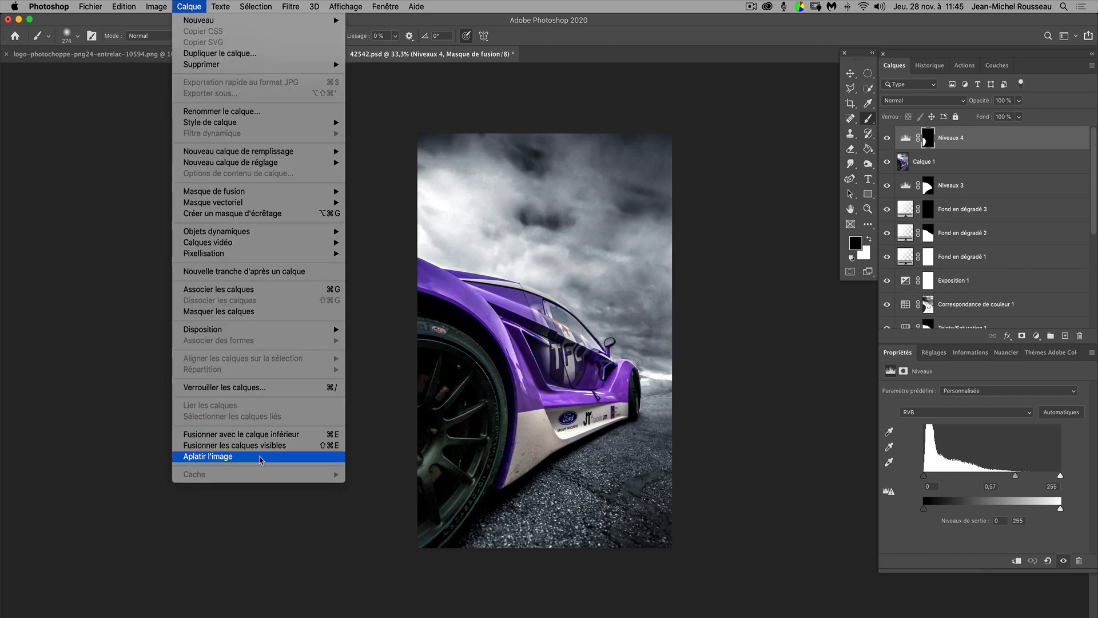
pyautogui.click(260, 458)
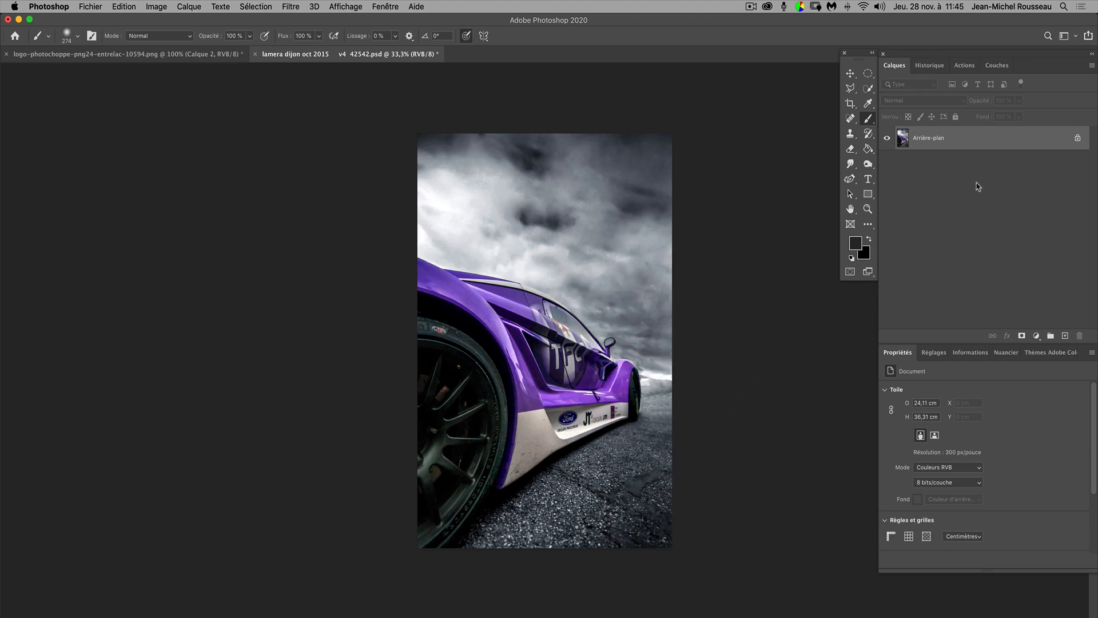
pyautogui.press('super+j')
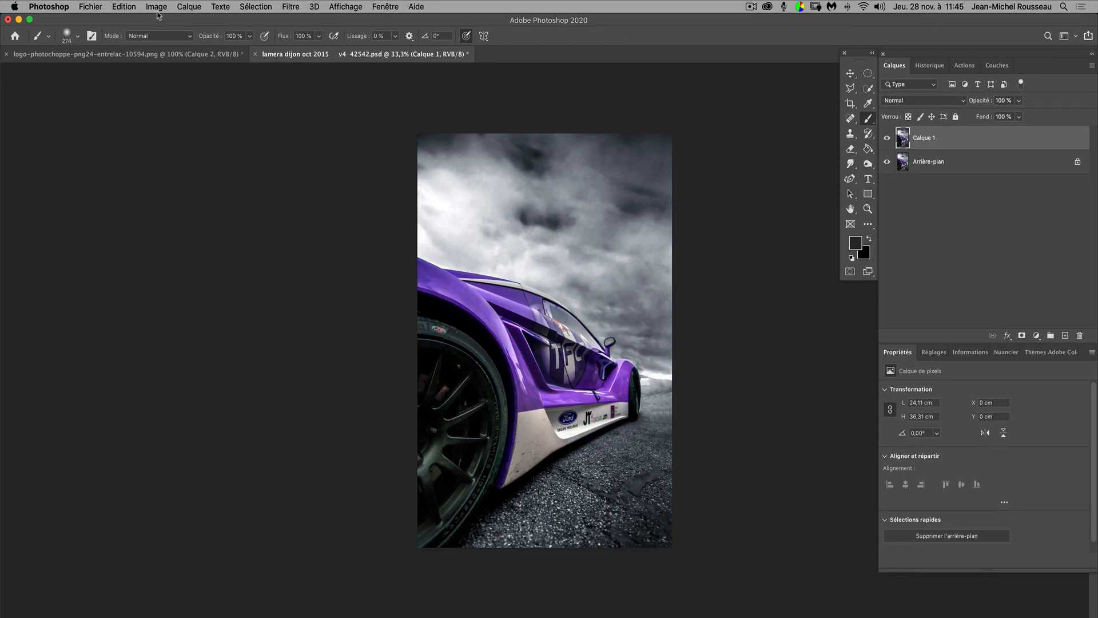
# - Check the image's width, height and resolution in the Image Size settings, toggling the width-height link off and on
pyautogui.click(157, 8)
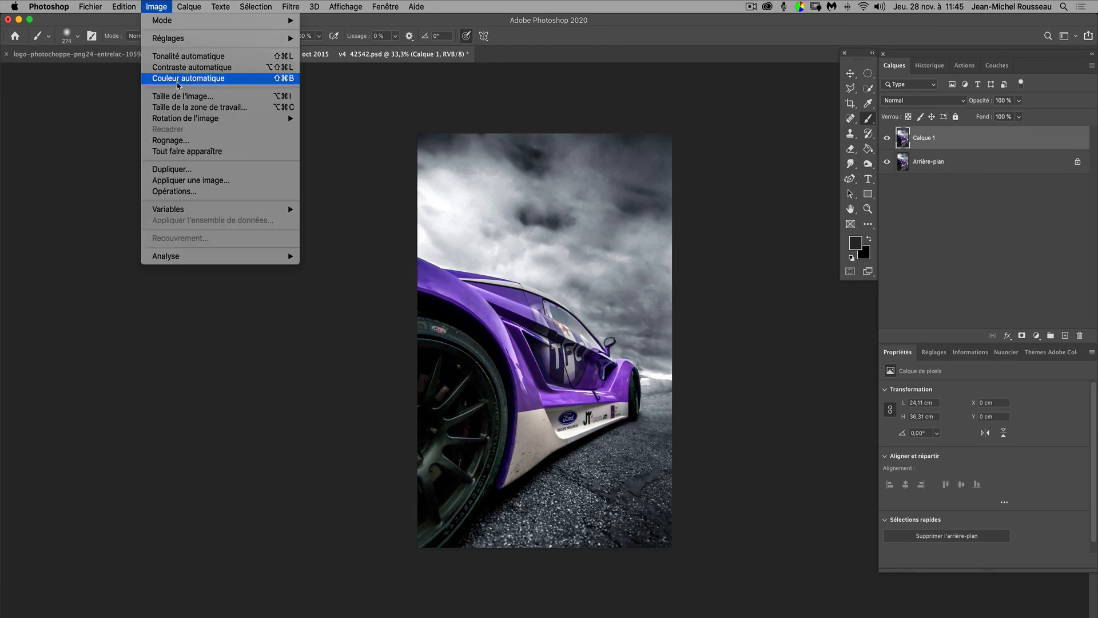
pyautogui.click(180, 96)
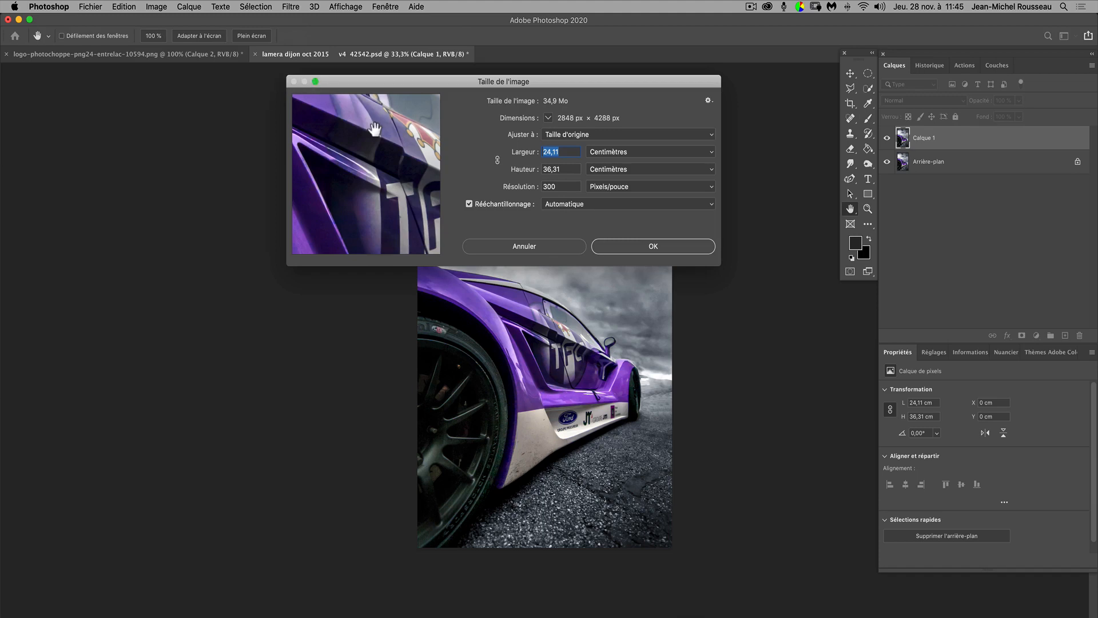
pyautogui.click(497, 162)
pyautogui.click(497, 160)
pyautogui.click(709, 248)
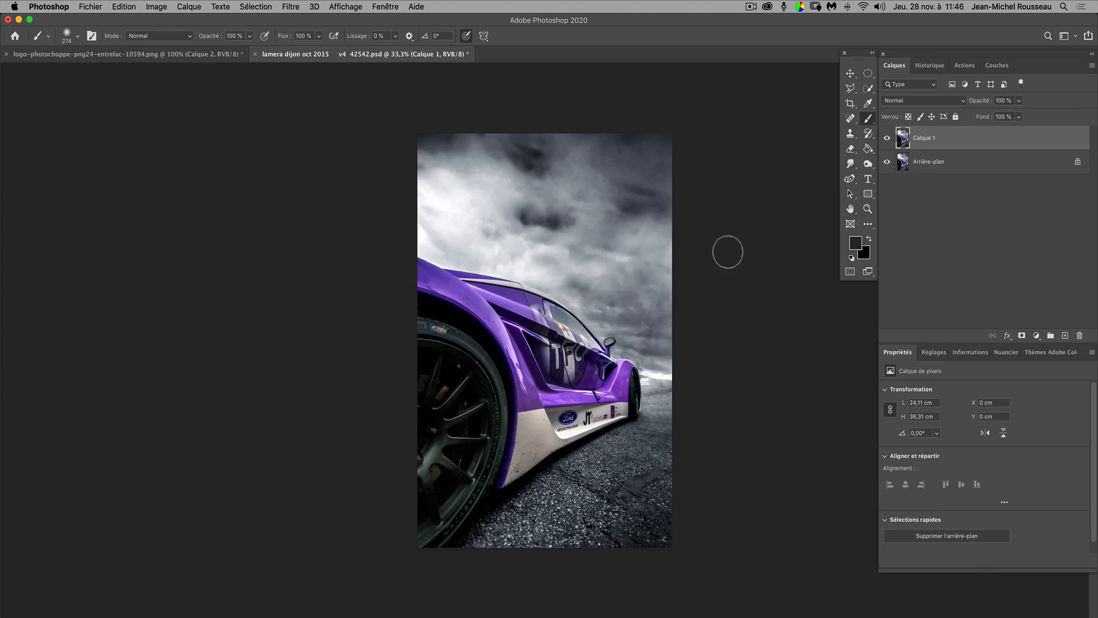
# - Enlarge the canvas by a relative 8 cm in width and height, centred, with a white (Blanc) extension
pyautogui.click(161, 9)
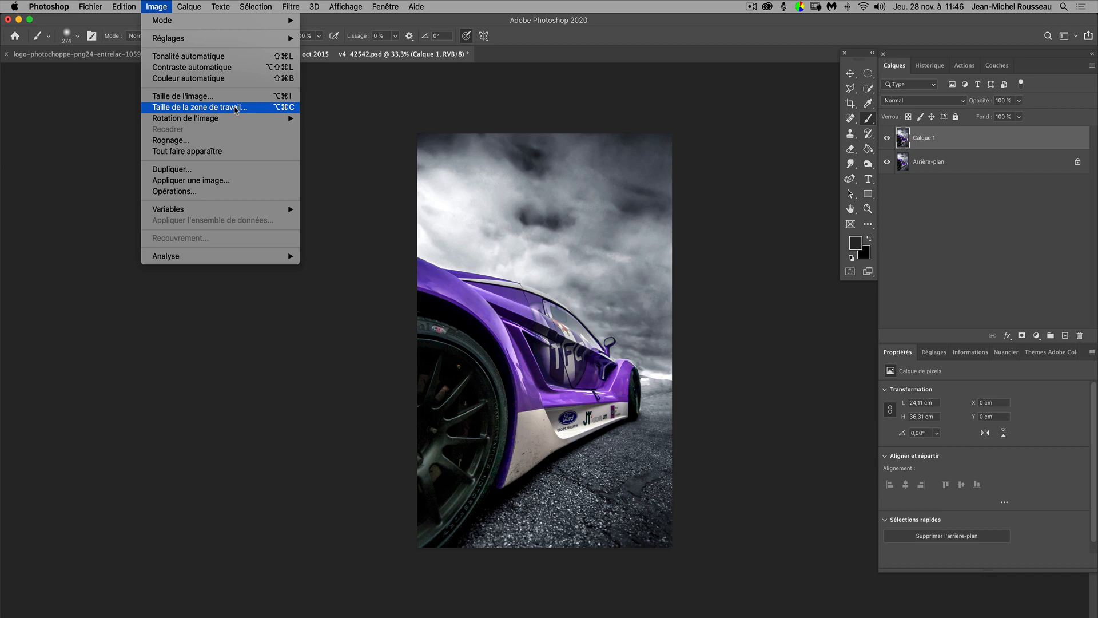
pyautogui.click(236, 109)
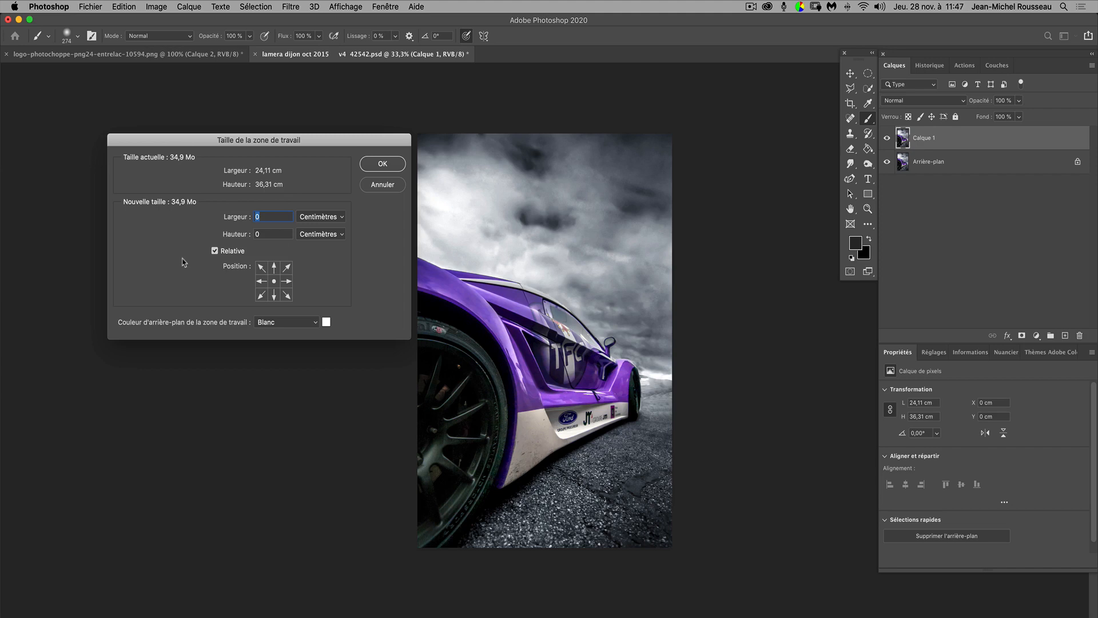
pyautogui.write('8')
pyautogui.write('8')
pyautogui.click(392, 166)
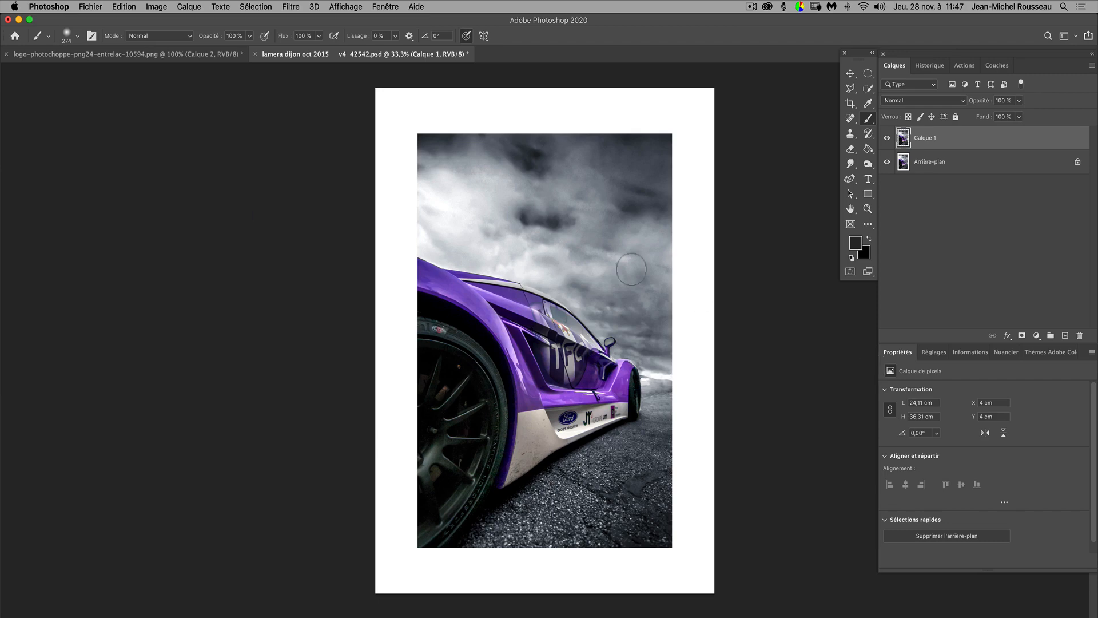
# - Try to resize the bordered image to 30 cm wide by 40 cm high with the proportions unlinked
pyautogui.click(156, 7)
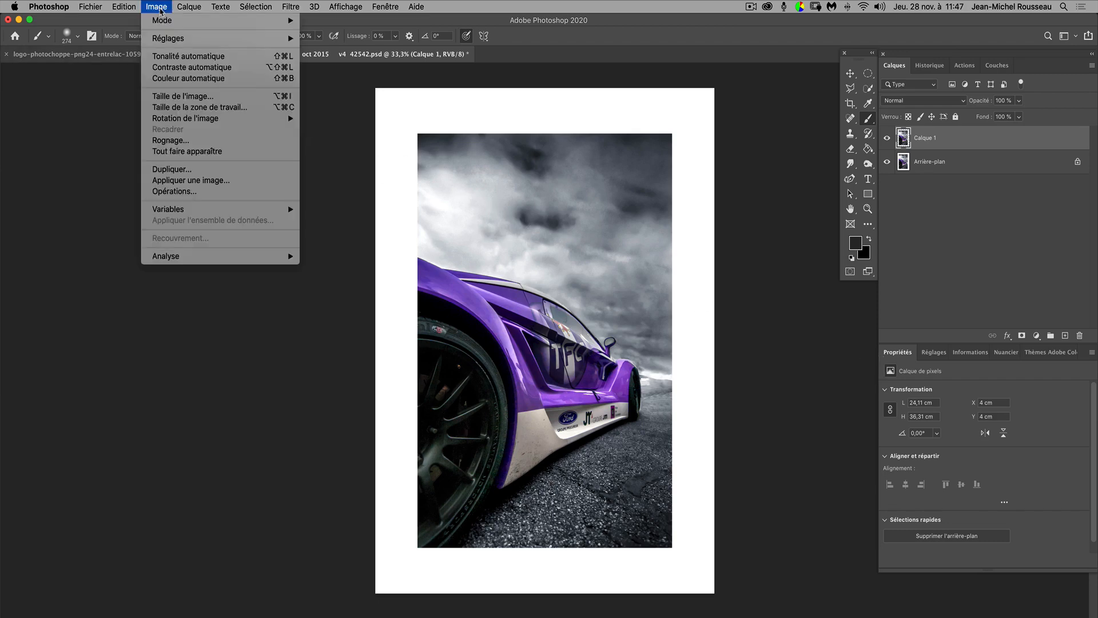
pyautogui.click(171, 97)
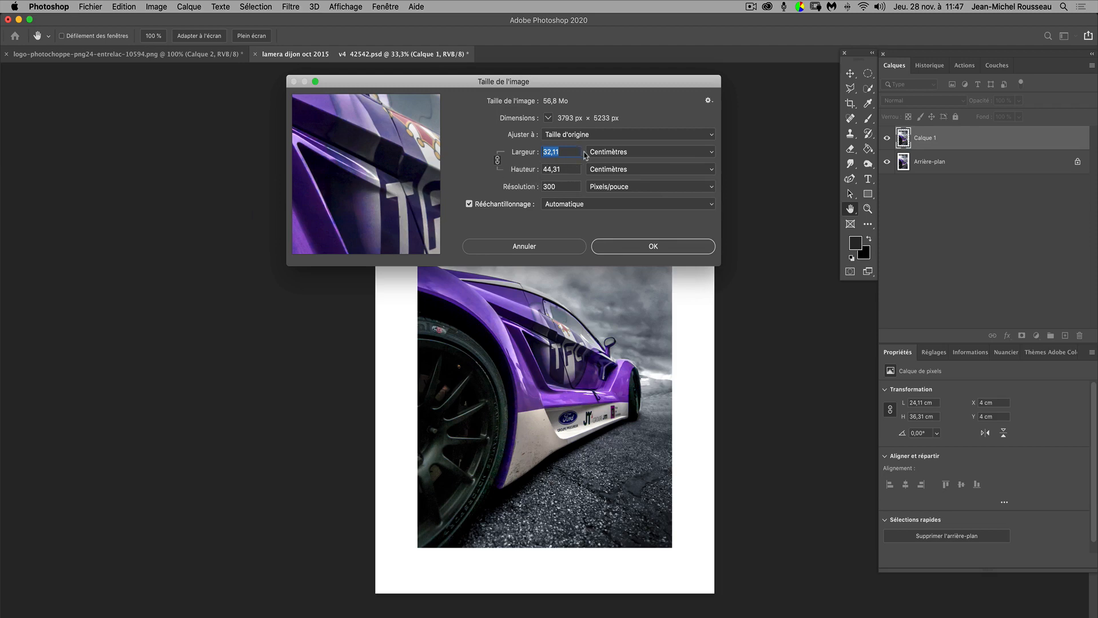
pyautogui.write('30')
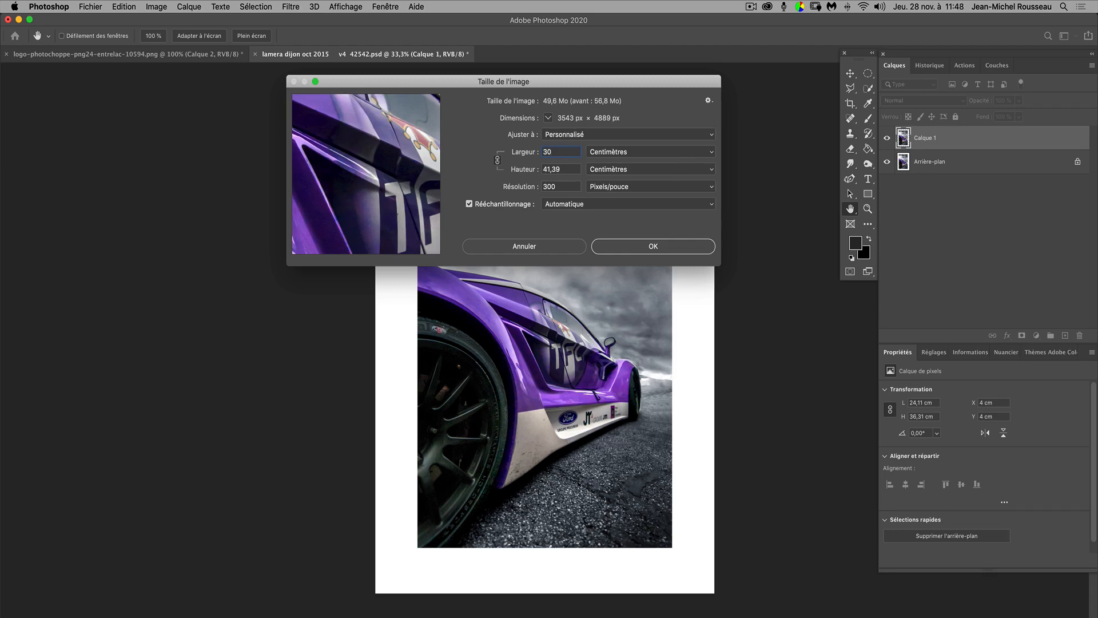
pyautogui.click(497, 161)
pyautogui.click(562, 169)
pyautogui.moveTo(561, 170); pyautogui.dragTo(535, 169)
pyautogui.write('40')
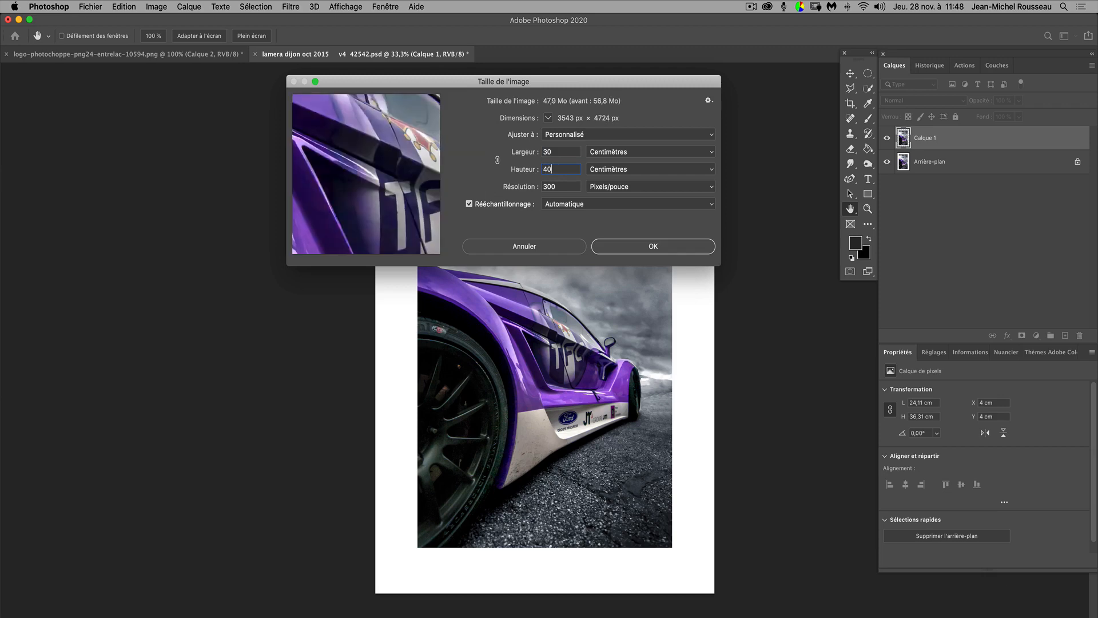
pyautogui.click(636, 248)
# - Undo the image resize and the white canvas enlargement
pyautogui.press('b')
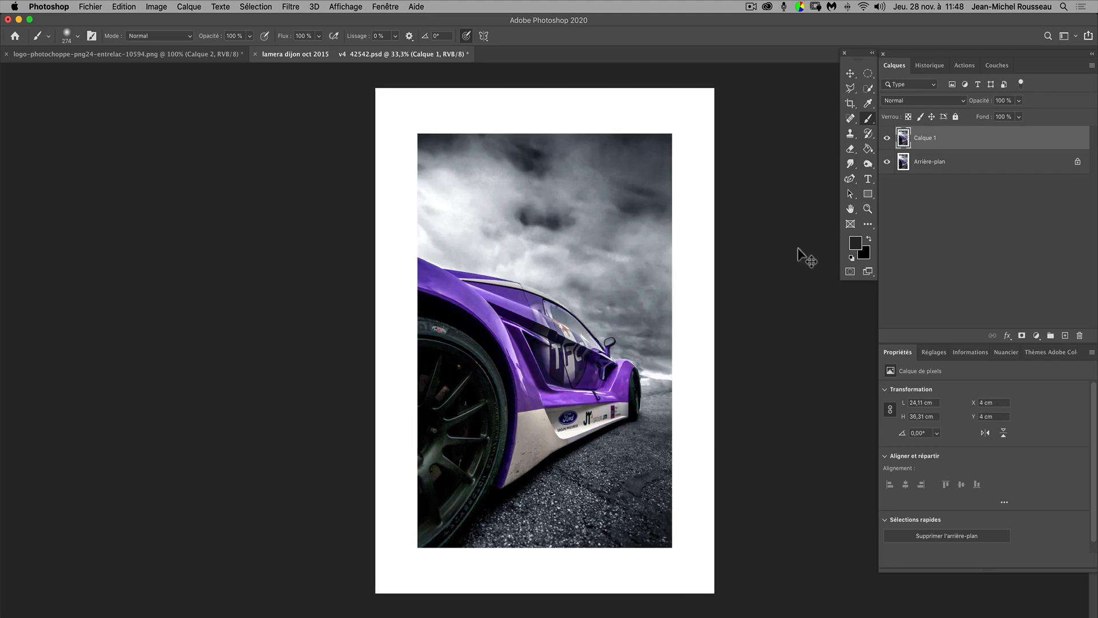
pyautogui.press('super+z')
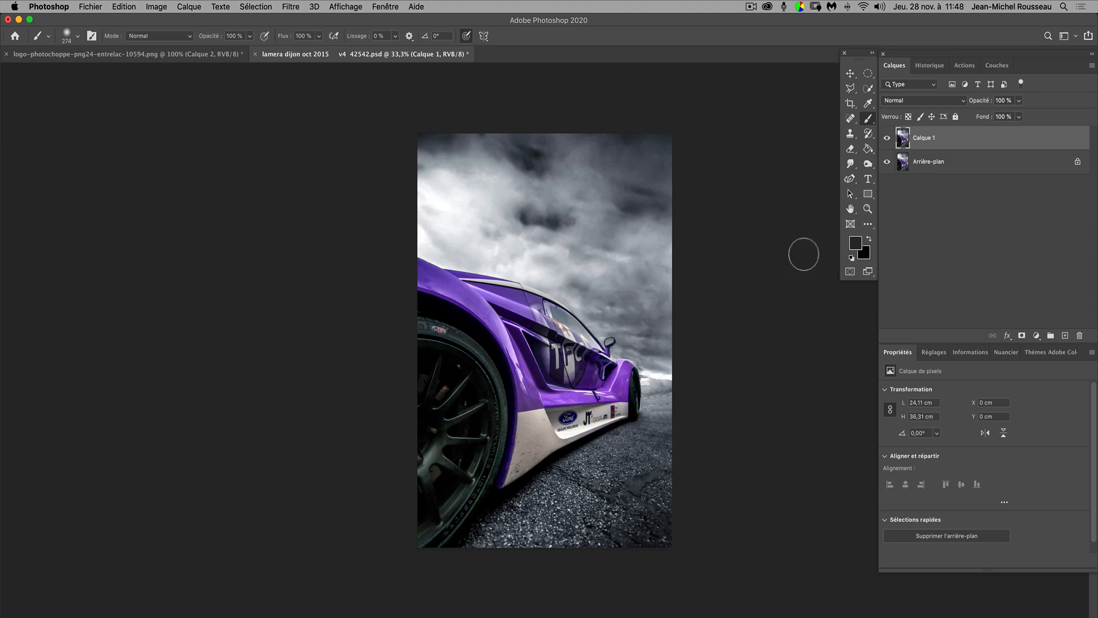
# - Create a new 30 × 40 cm portrait document at 300 pixels/inch, RGB 8 bit, with a white background and the Adobe RGB (1998) profile
pyautogui.click(89, 7)
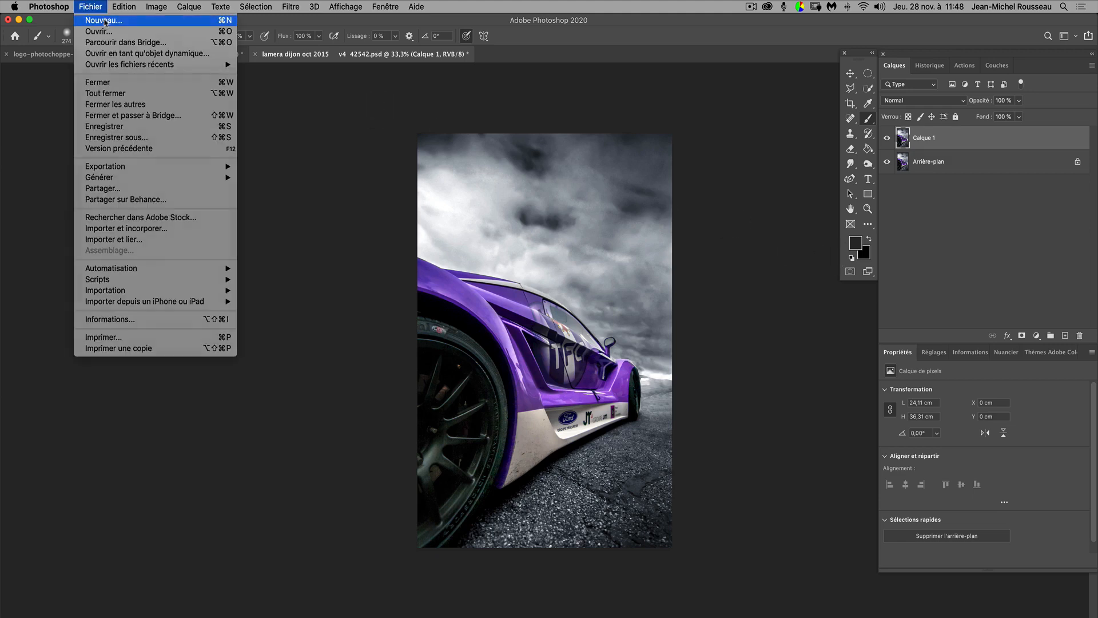
pyautogui.click(105, 22)
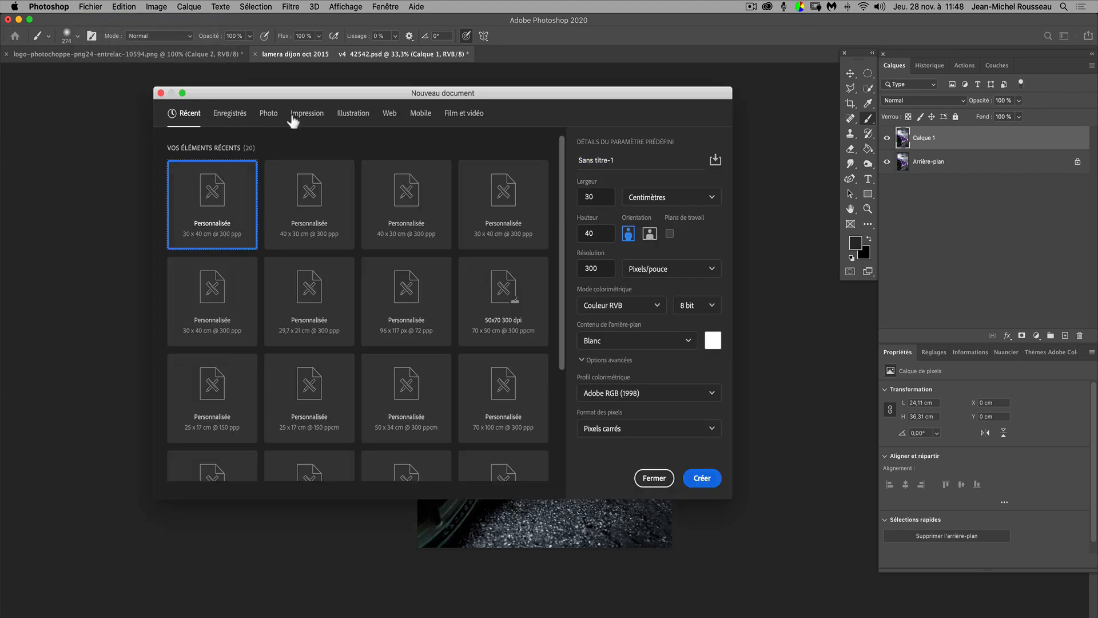
pyautogui.moveTo(351, 96); pyautogui.dragTo(318, 78)
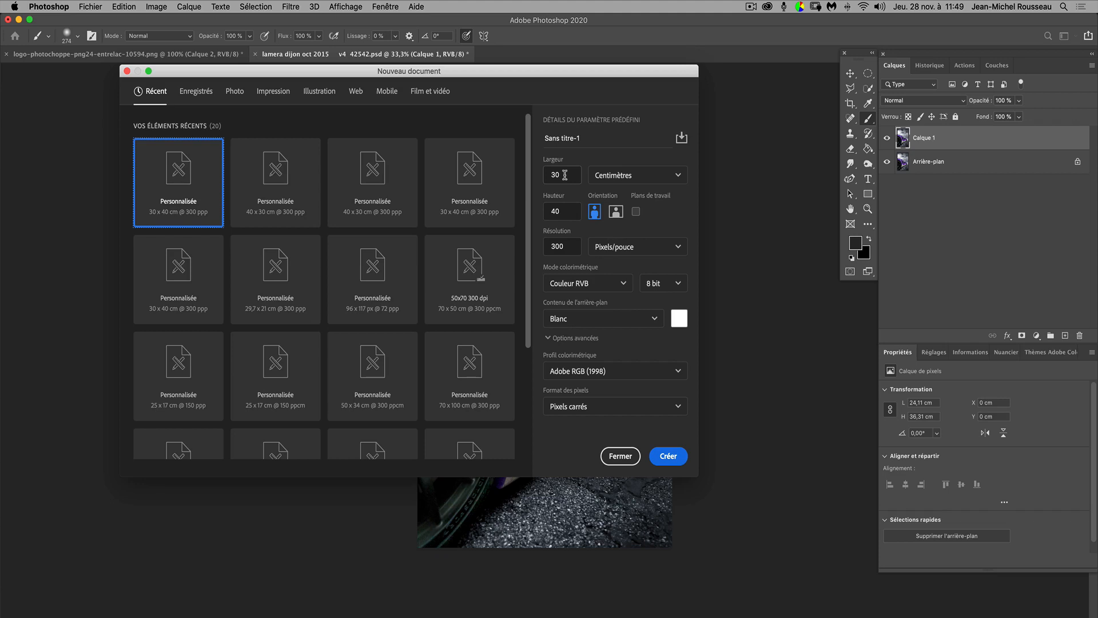
pyautogui.click(616, 212)
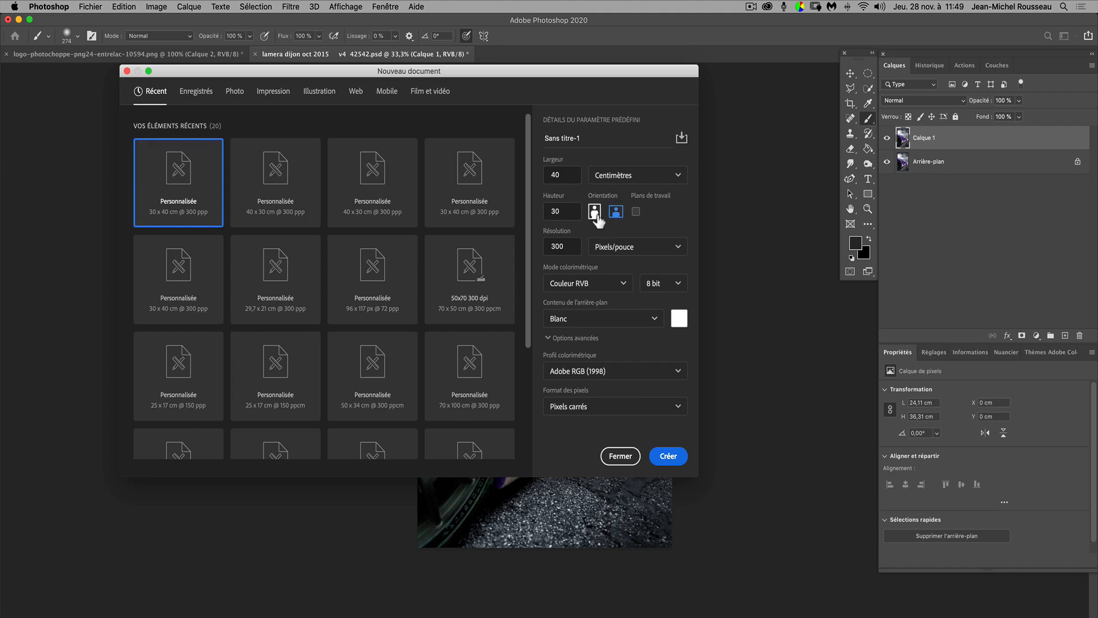
pyautogui.click(595, 212)
pyautogui.click(647, 410)
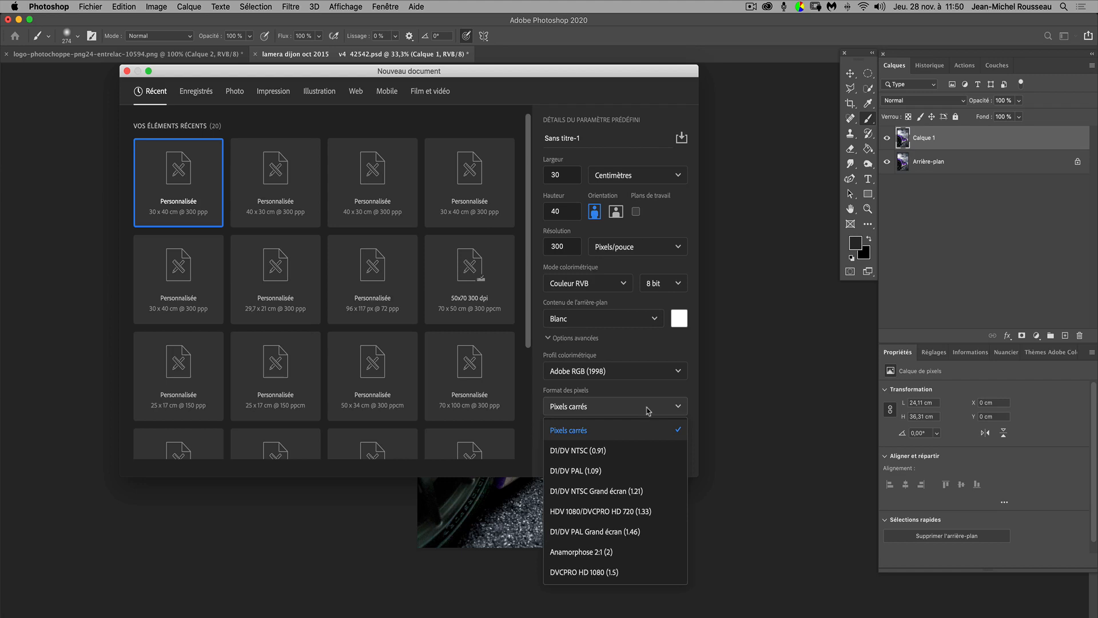
pyautogui.click(647, 410)
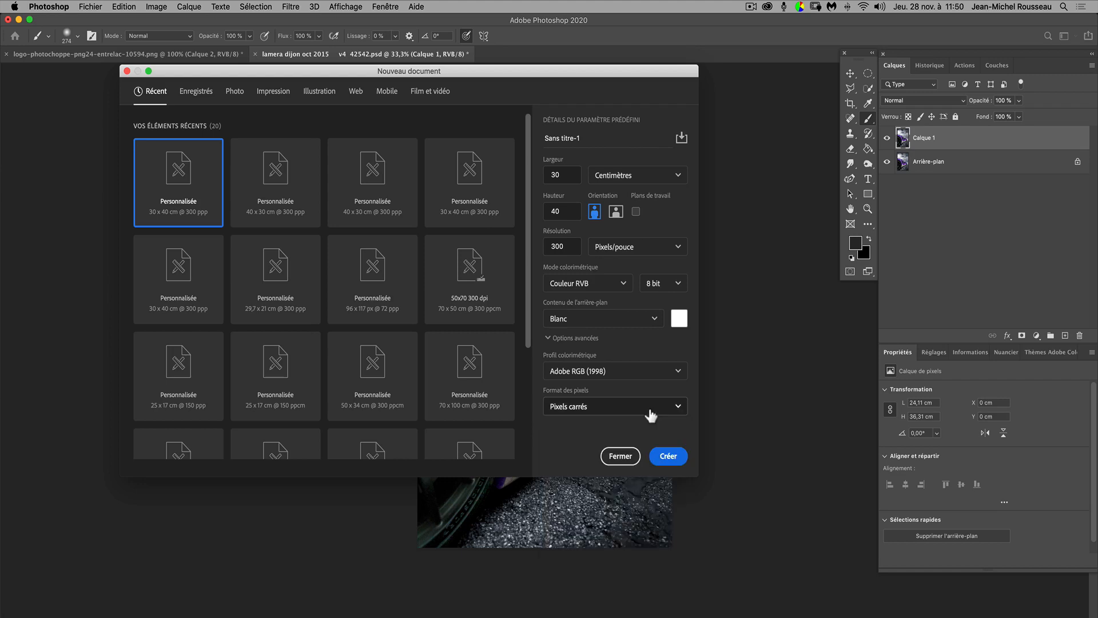
pyautogui.click(668, 456)
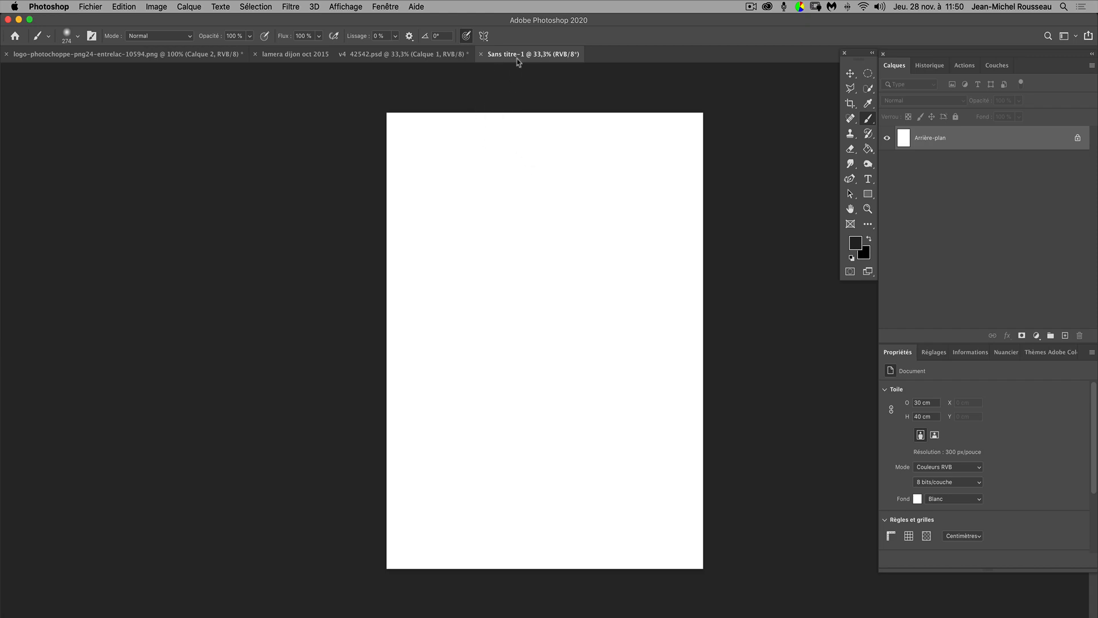
# - Convert the car photo's Calque 1 to a smart object and copy it into the blank Sans titre-1 document
pyautogui.click(400, 55)
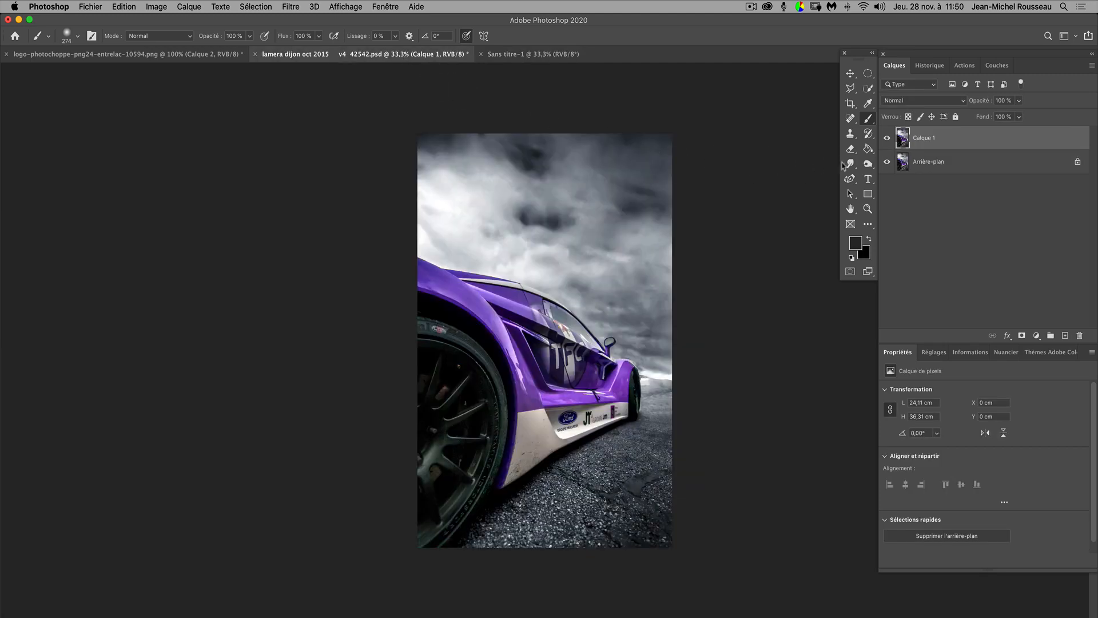
pyautogui.rightClick(964, 143)
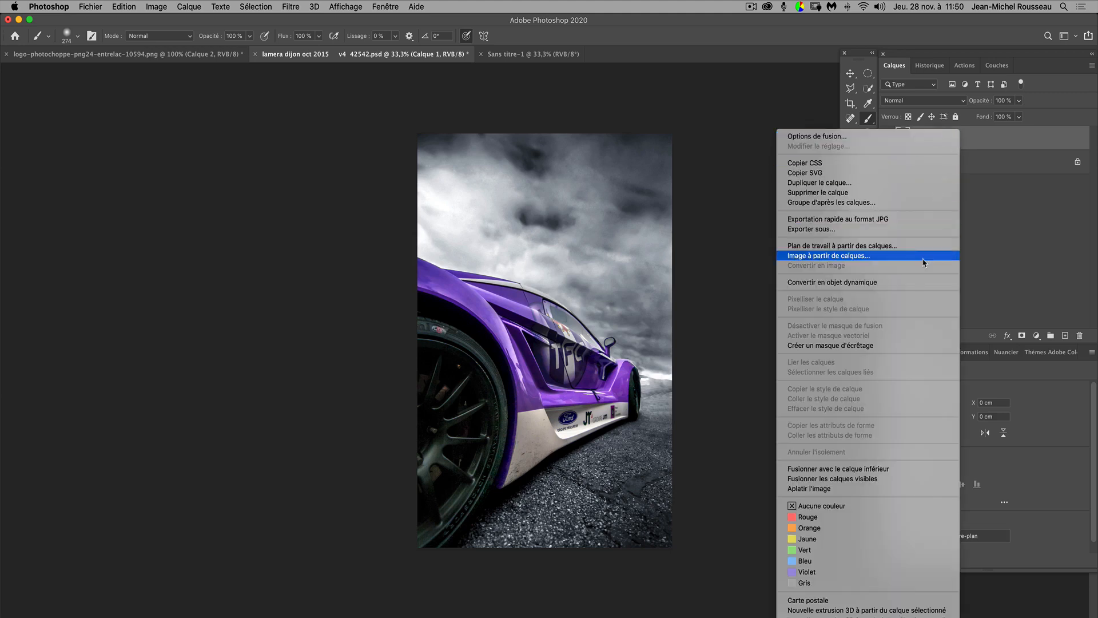
pyautogui.click(915, 284)
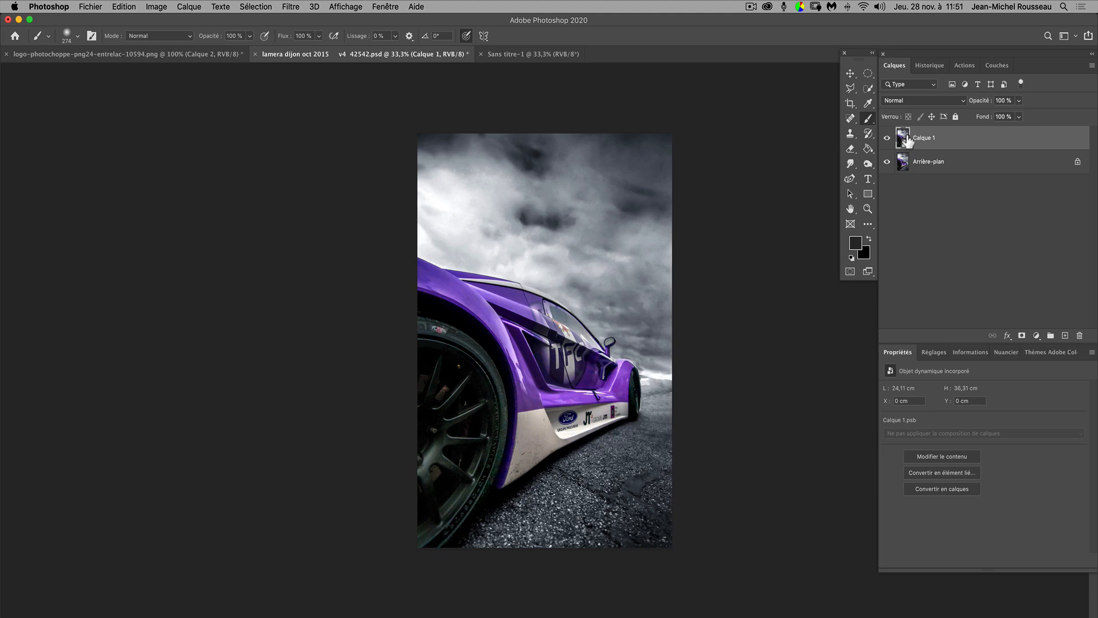
pyautogui.moveTo(908, 141); pyautogui.dragTo(521, 56)
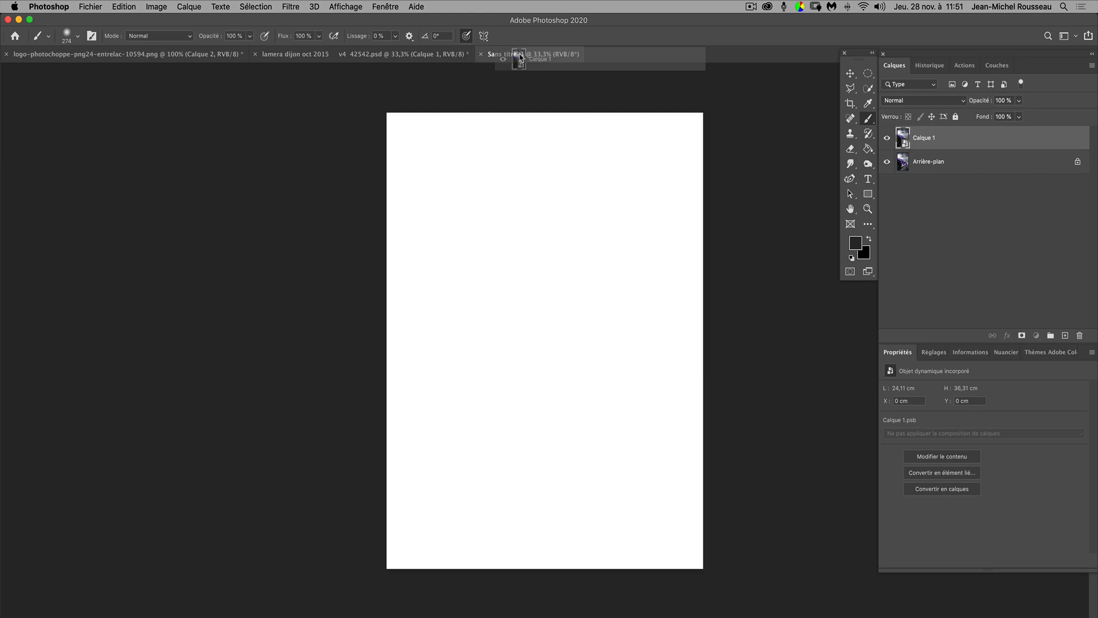
pyautogui.moveTo(521, 57); pyautogui.dragTo(507, 288)
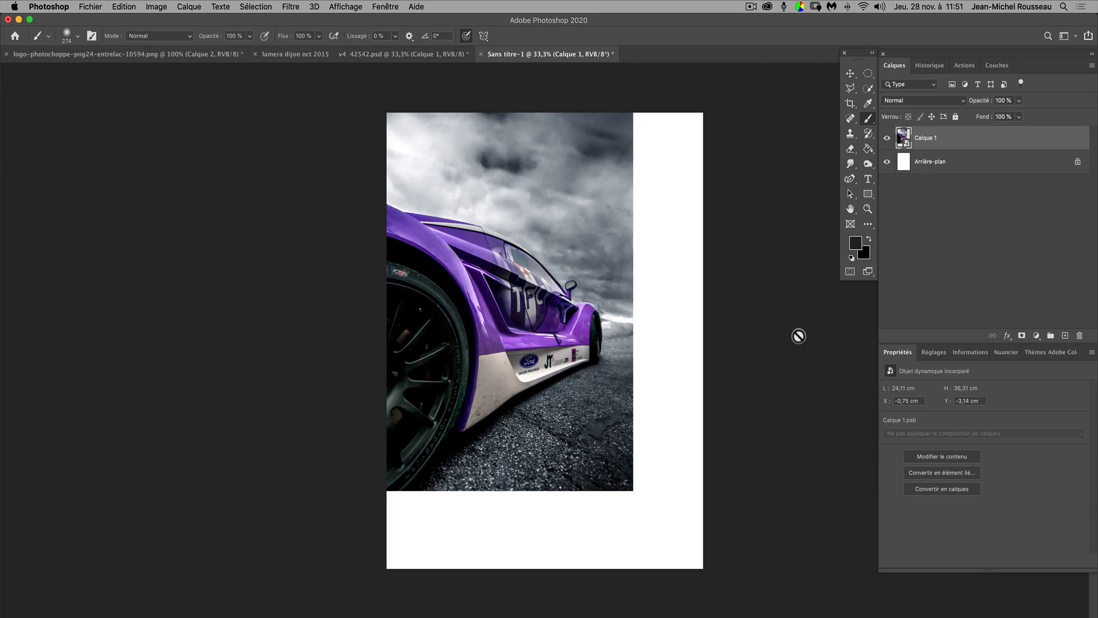
# - Move the car photo fully onto the white page and scale it proportionally to about 101.4 %, slightly right of centre
pyautogui.press('super+t')
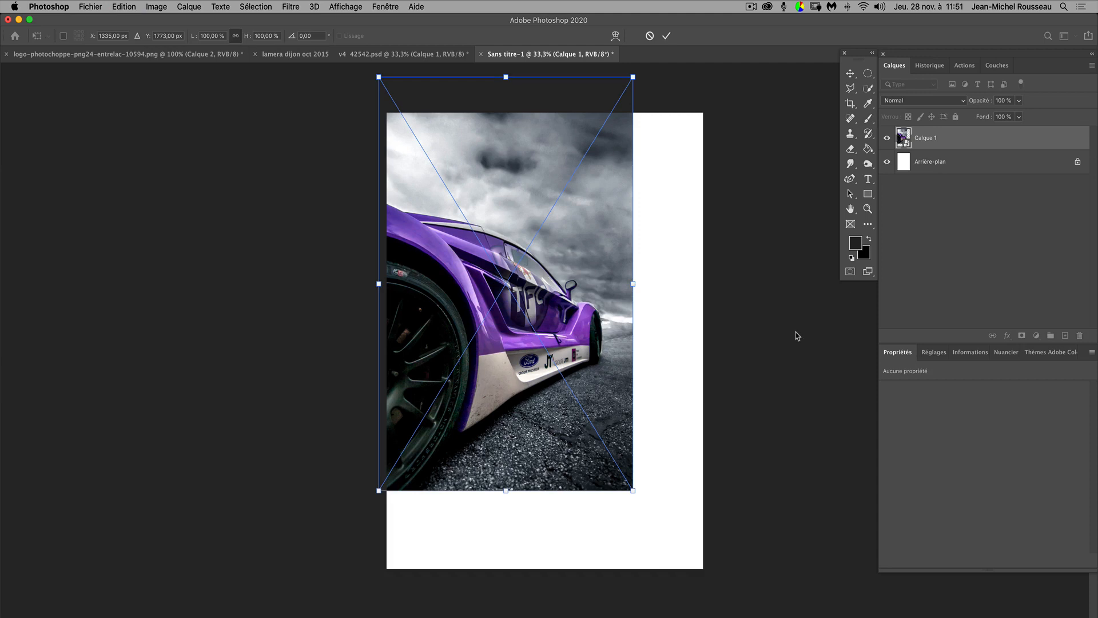
pyautogui.moveTo(586, 232); pyautogui.dragTo(629, 290)
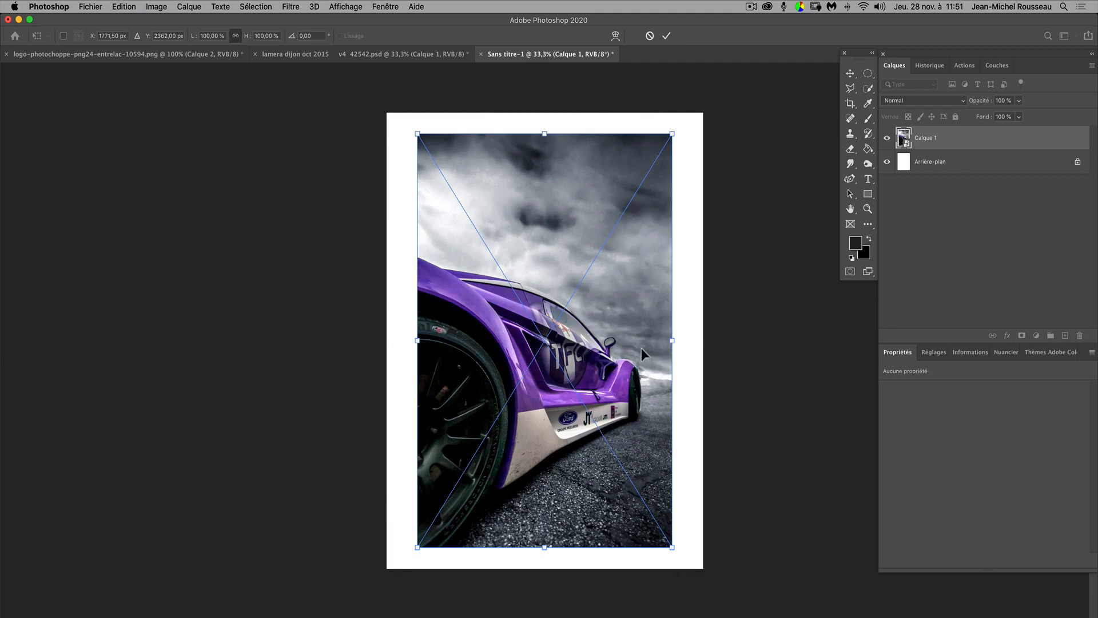
pyautogui.moveTo(640, 347); pyautogui.dragTo(643, 346)
pyautogui.moveTo(680, 135)
pyautogui.mouseDown()
pyautogui.moveTo(654, 162)
pyautogui.moveTo(676, 127)
pyautogui.mouseUp()
pyautogui.moveTo(639, 242); pyautogui.dragTo(671, 229)
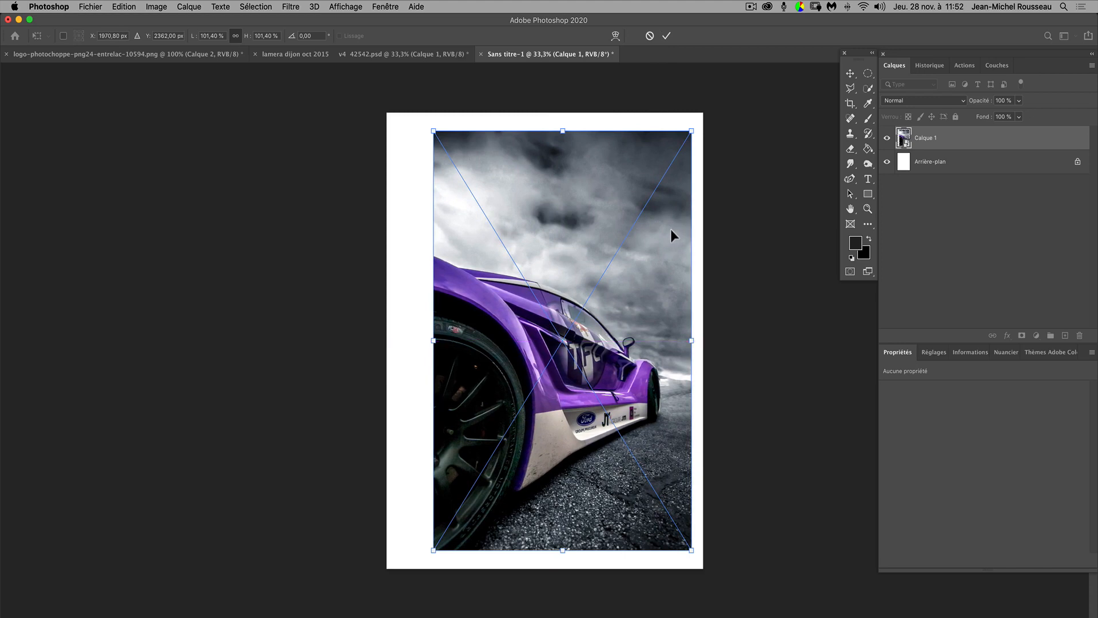
pyautogui.click(666, 36)
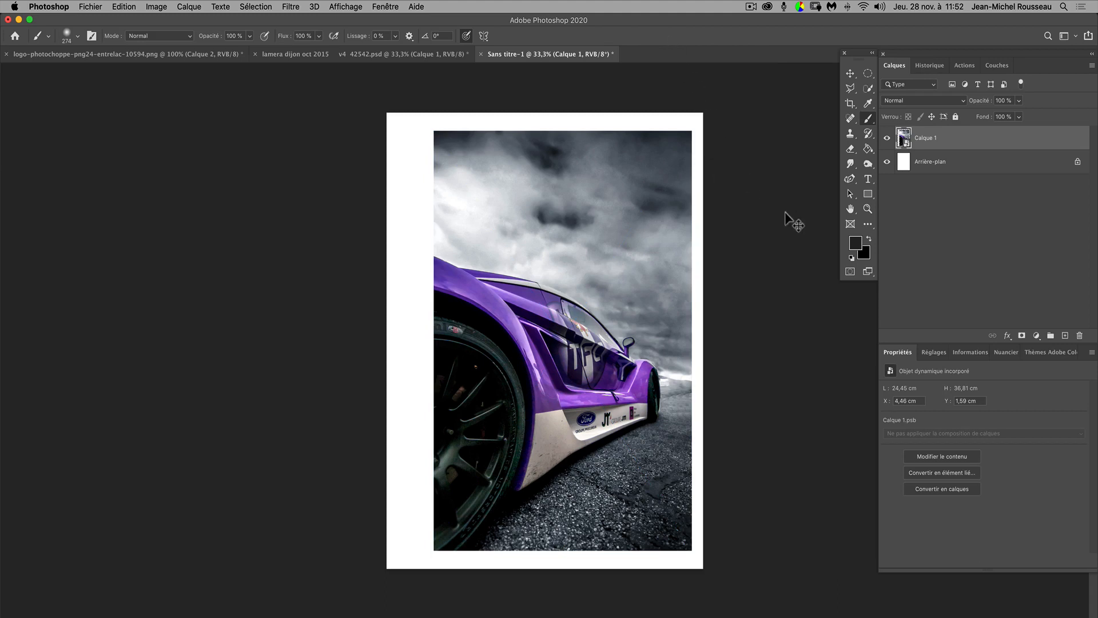
# - Centre the car photo horizontally and vertically on the whole canvas, and clear the selection
pyautogui.press('super+a')
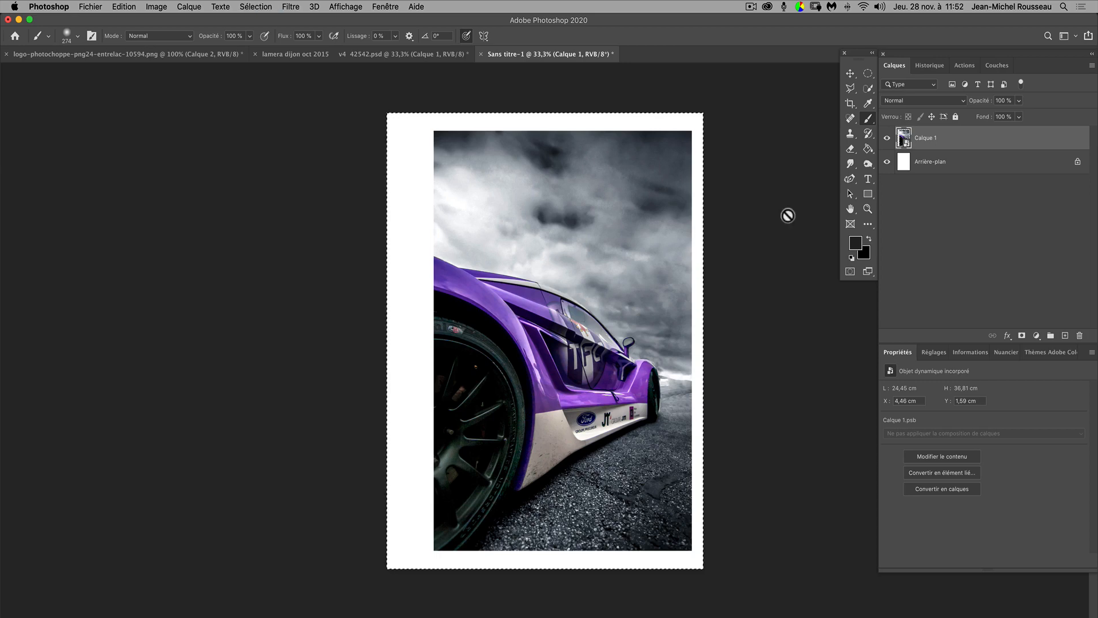
pyautogui.click(850, 73)
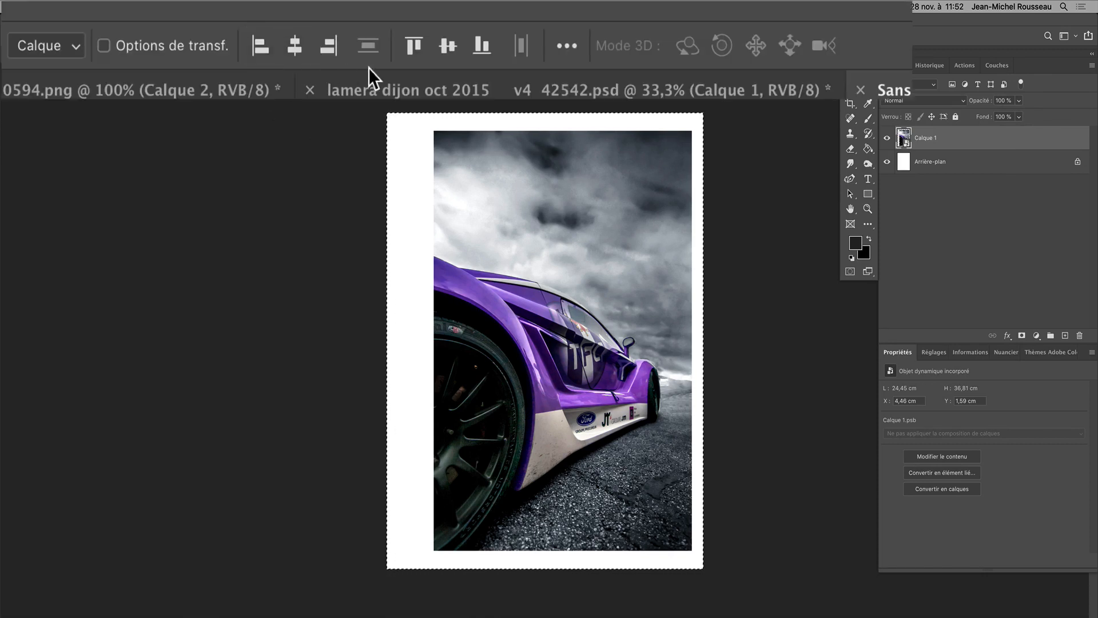
pyautogui.click(291, 53)
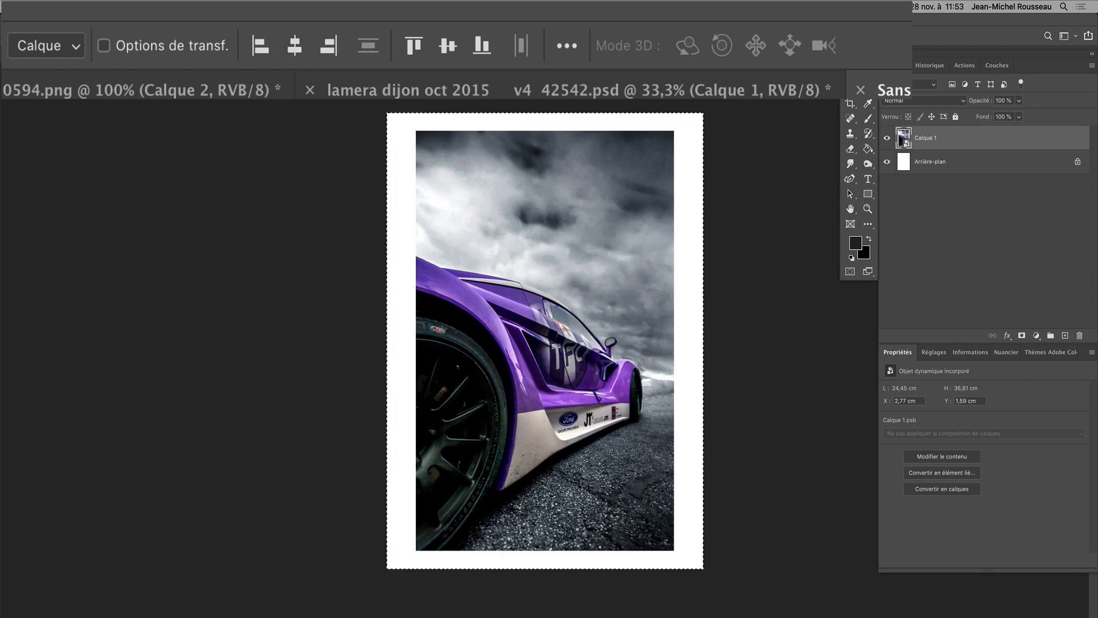
pyautogui.click(447, 49)
pyautogui.press('super+d')
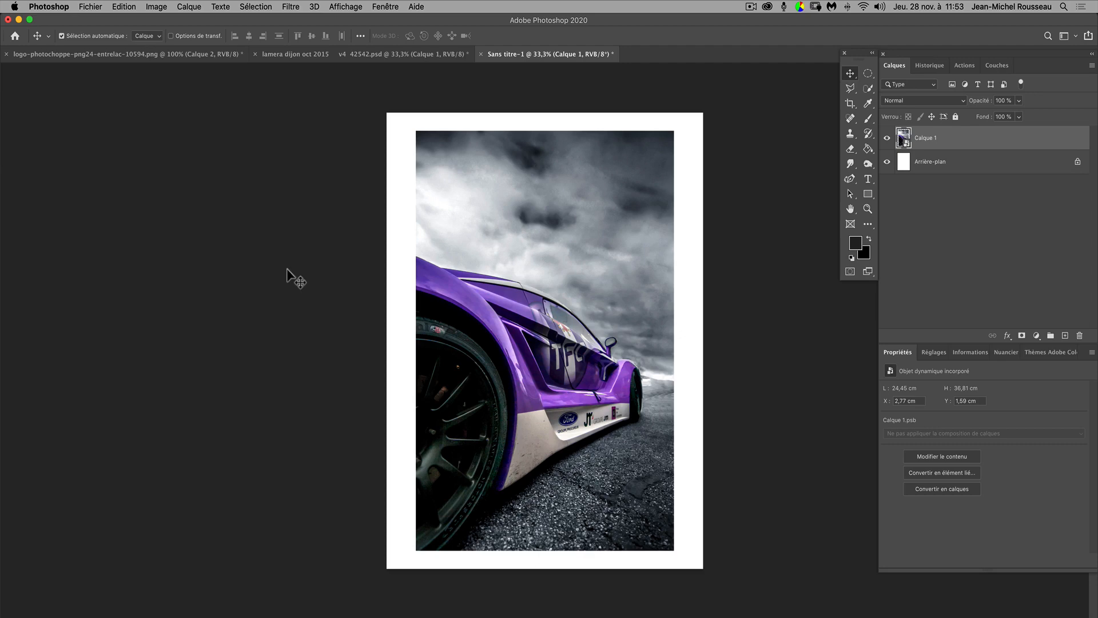
# - Stretch only the car photo's width on both sides to about 107 %, narrowing the white side margins
pyautogui.press('super+t')
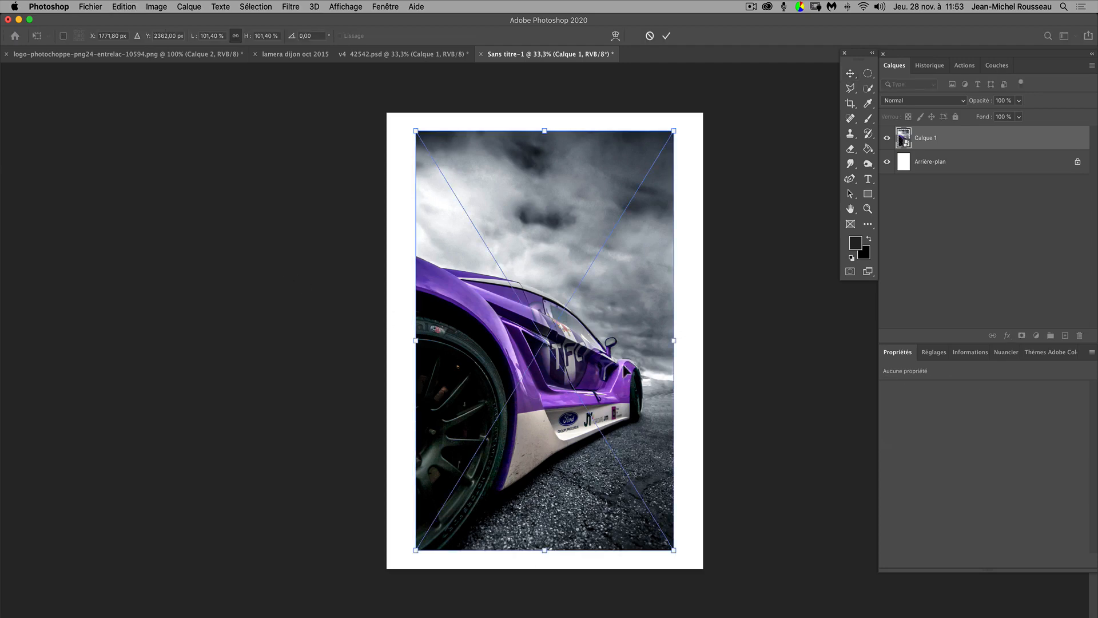
pyautogui.moveTo(673, 341); pyautogui.dragTo(681, 341)
pyautogui.moveTo(416, 341); pyautogui.dragTo(409, 343)
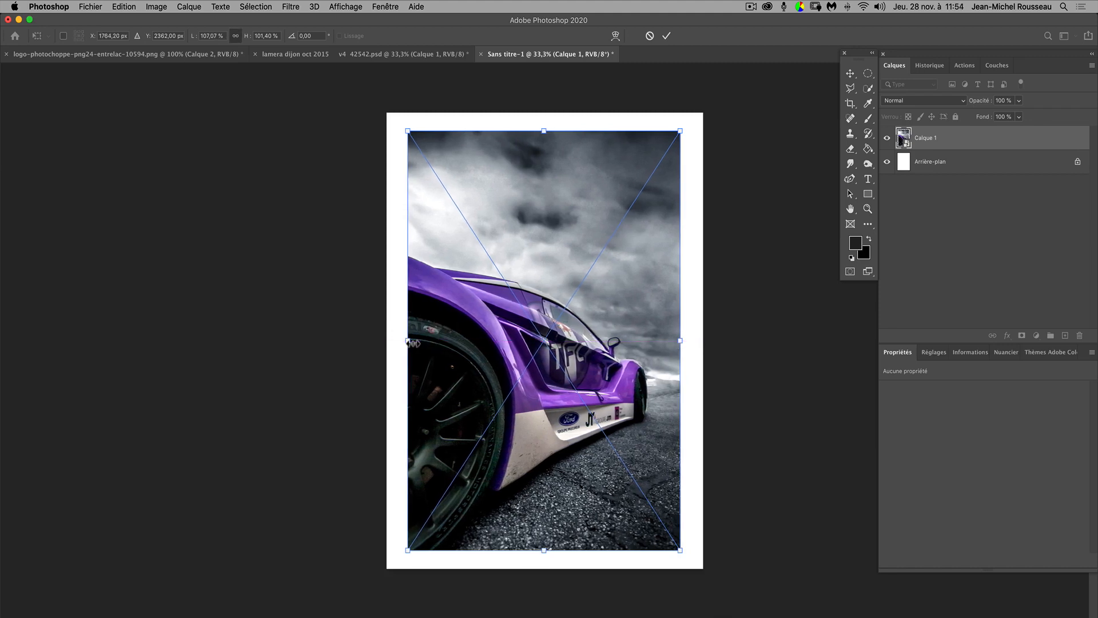
pyautogui.click(667, 37)
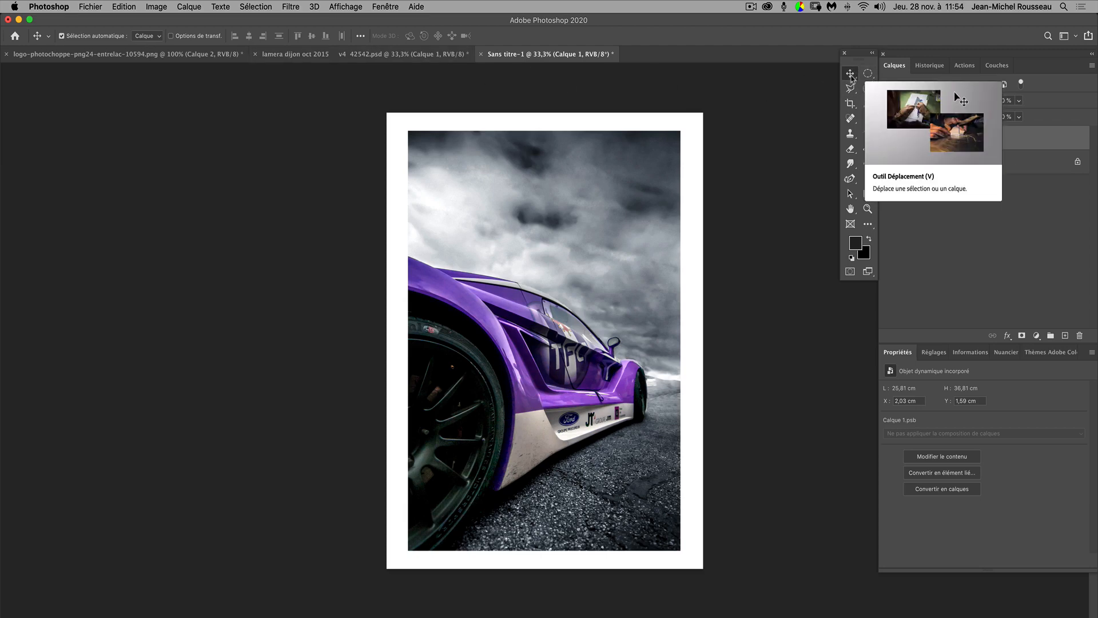
# - Centre the widened car photo horizontally on the whole canvas again and clear the selection
pyautogui.press('super+a')
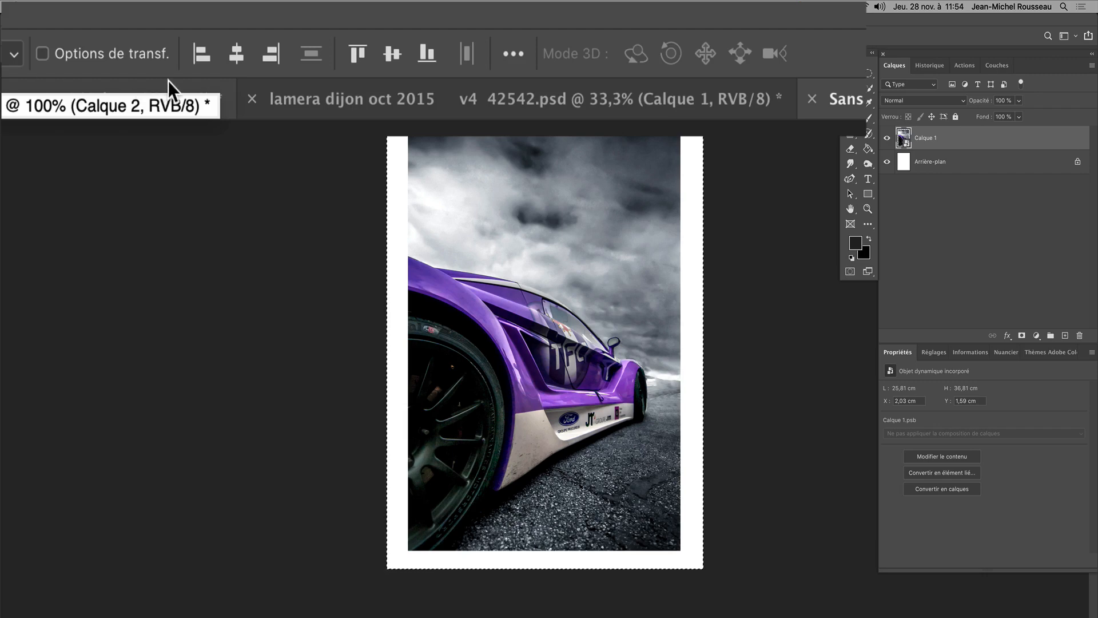
pyautogui.click(236, 55)
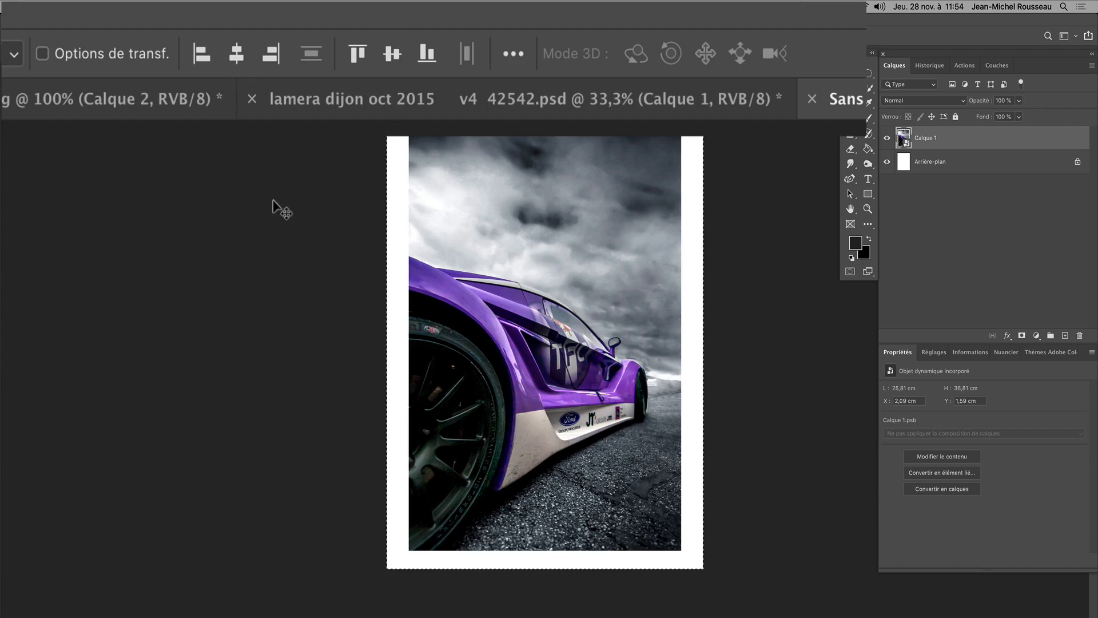
pyautogui.press('super+d')
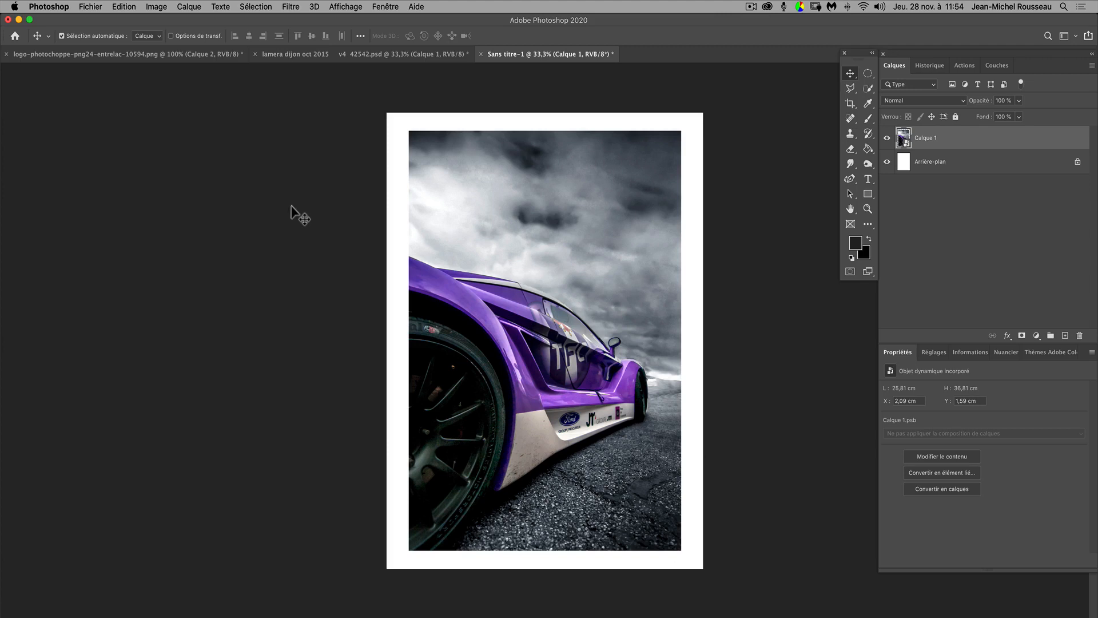
# - Check the document's width, height and resolution in the Image Size settings without changing them
pyautogui.click(156, 6)
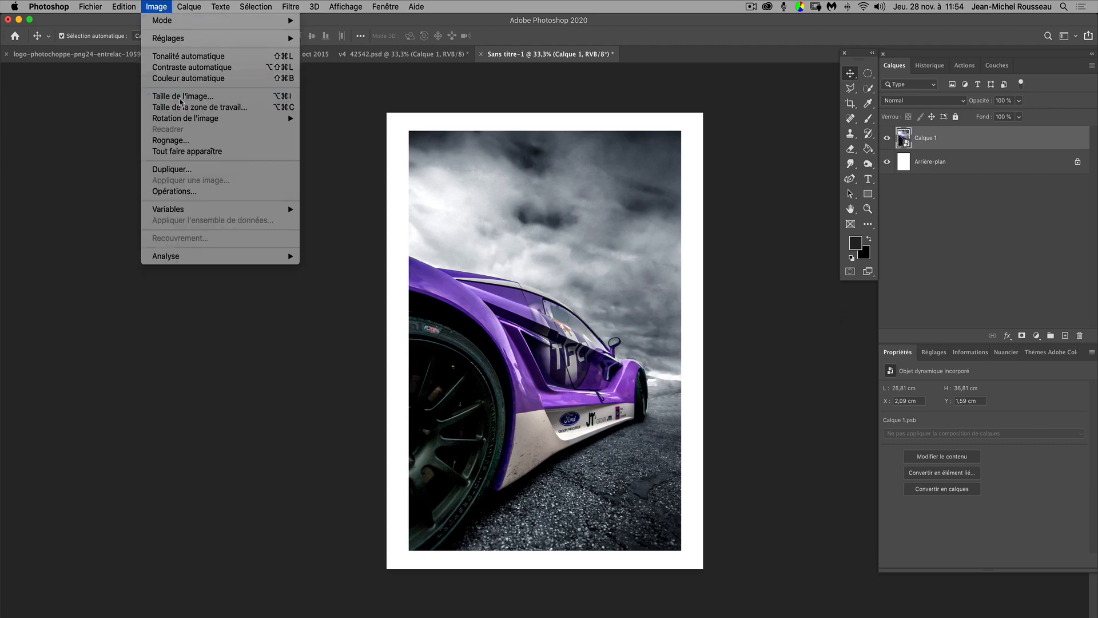
pyautogui.click(181, 97)
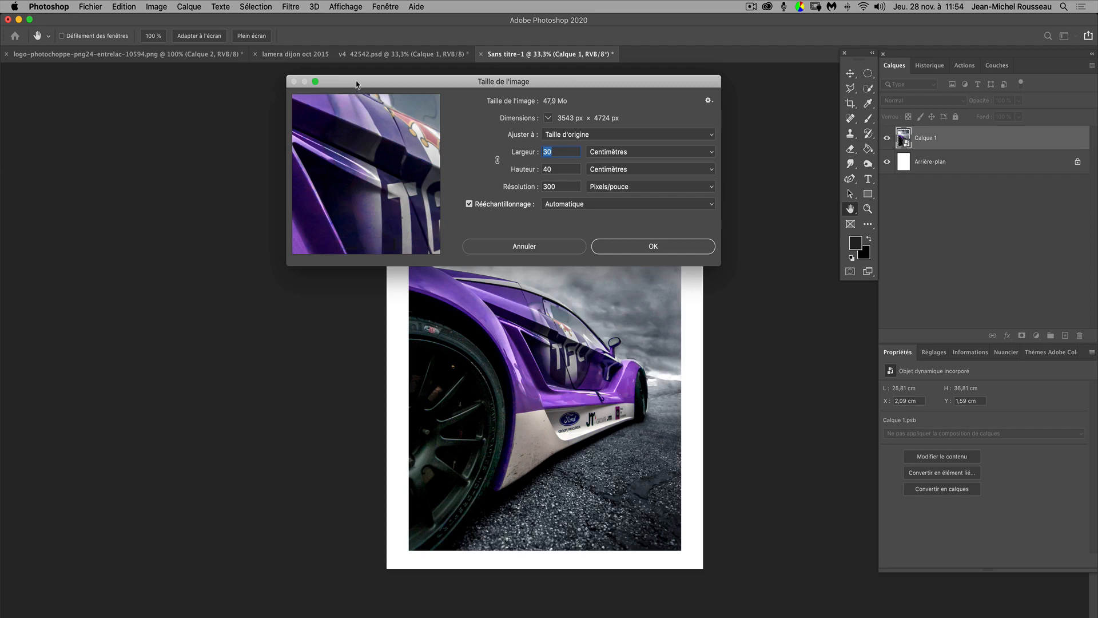
pyautogui.moveTo(356, 85); pyautogui.dragTo(105, 92)
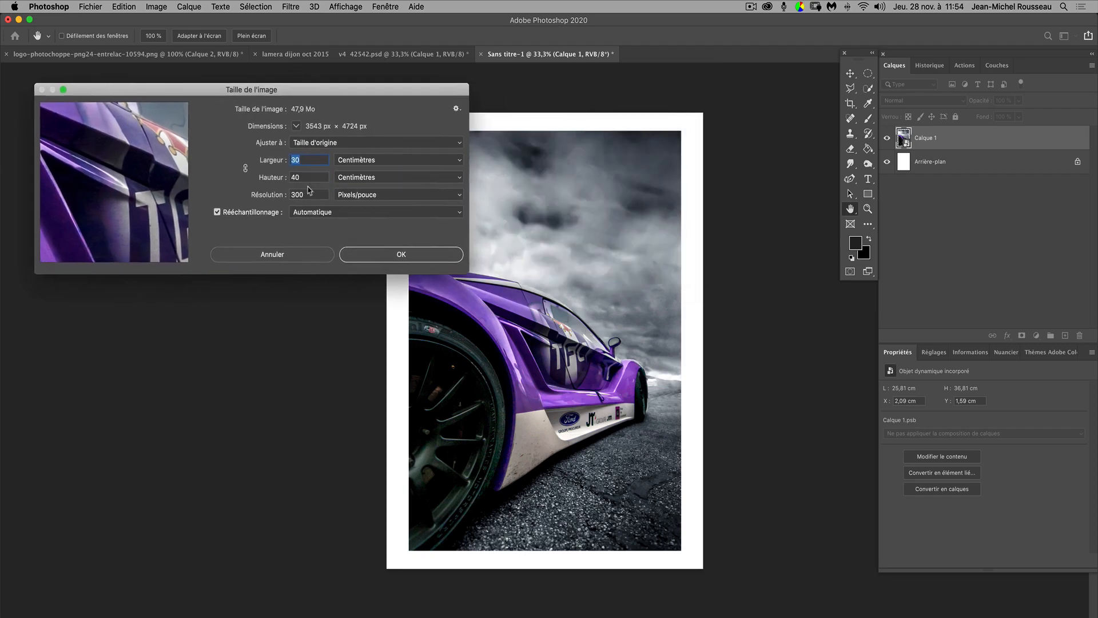
pyautogui.click(304, 258)
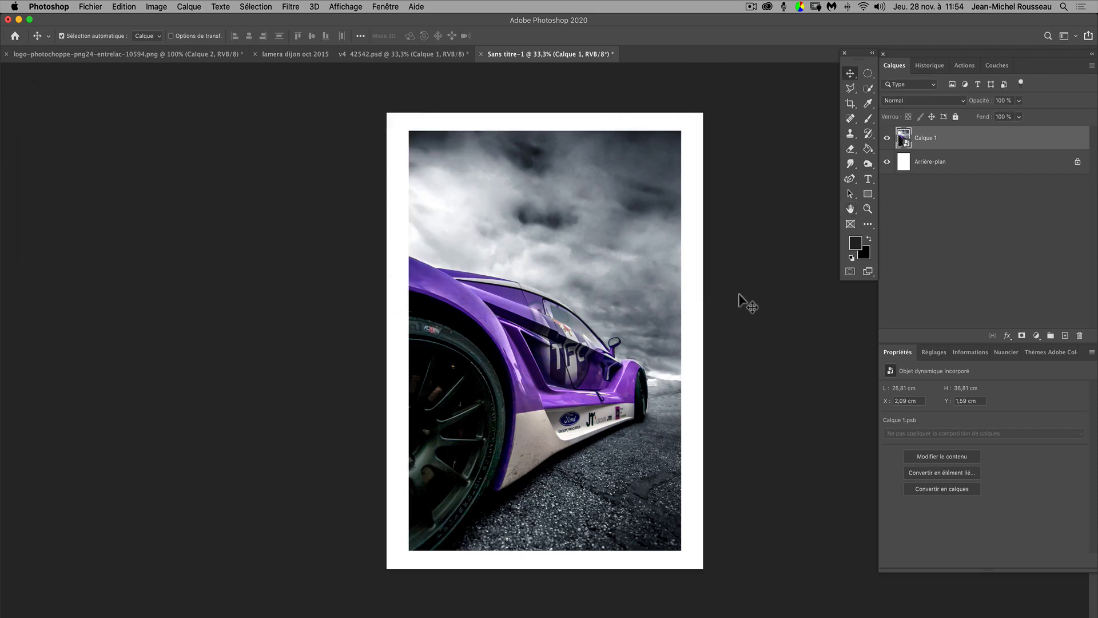